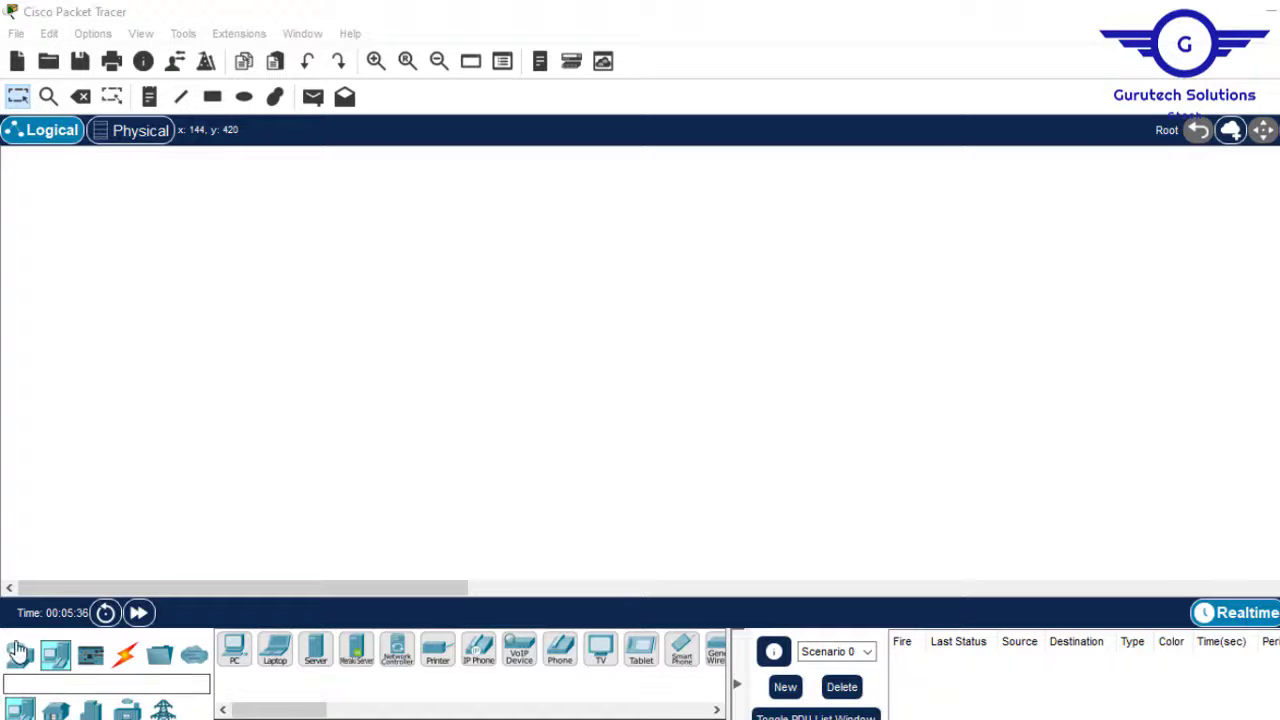
Place a WRT300N wireless router from Wireless Devices onto the empty workspace
left_click(20, 655)
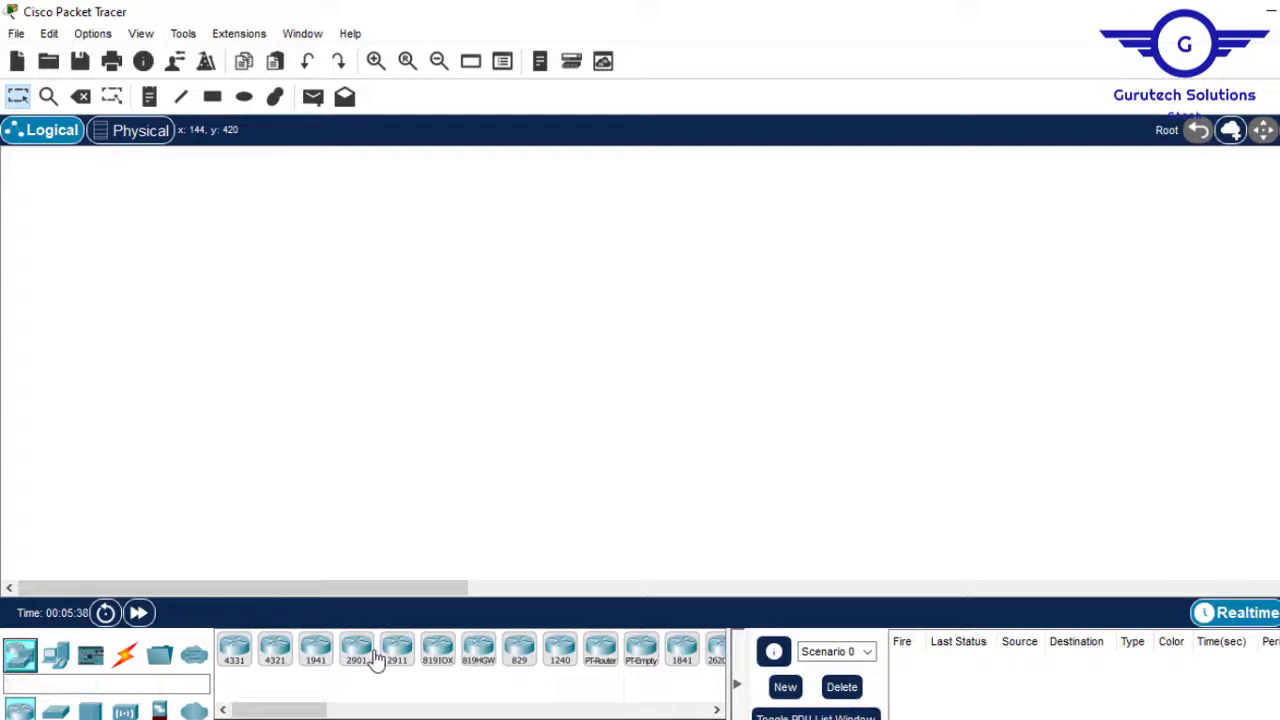
left_click(126, 710)
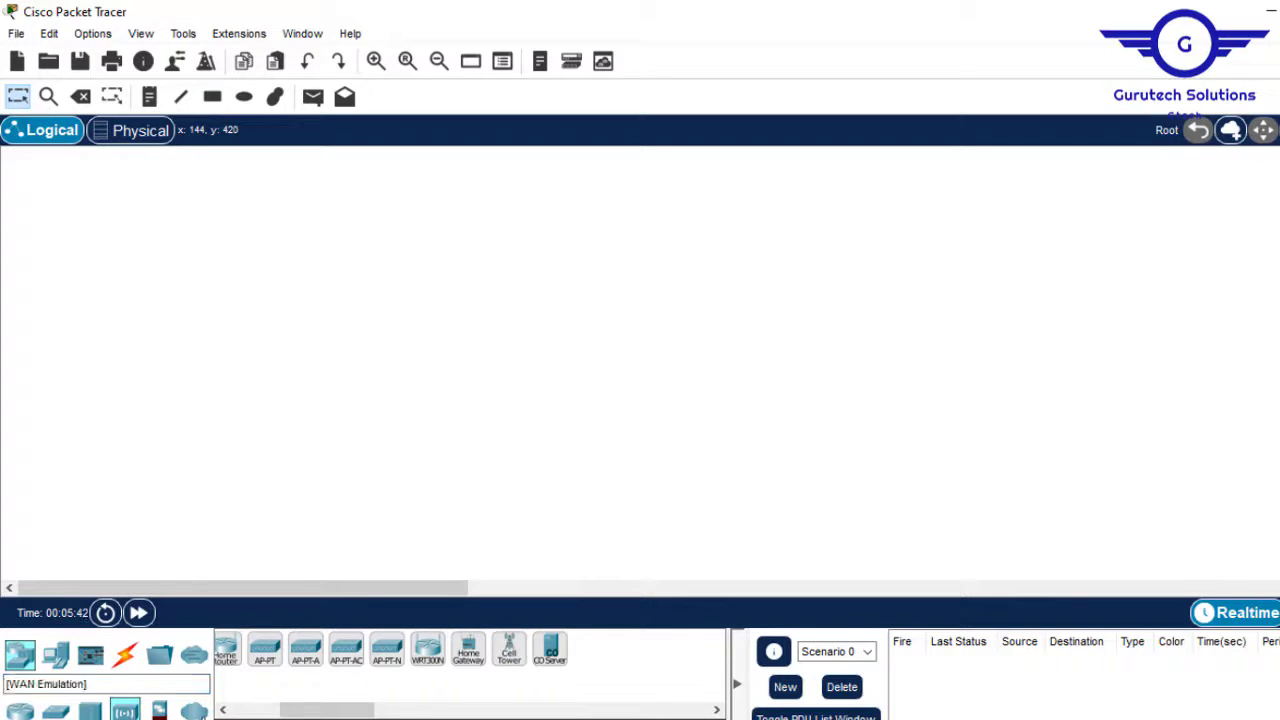
left_click_drag(330, 711, 167, 712)
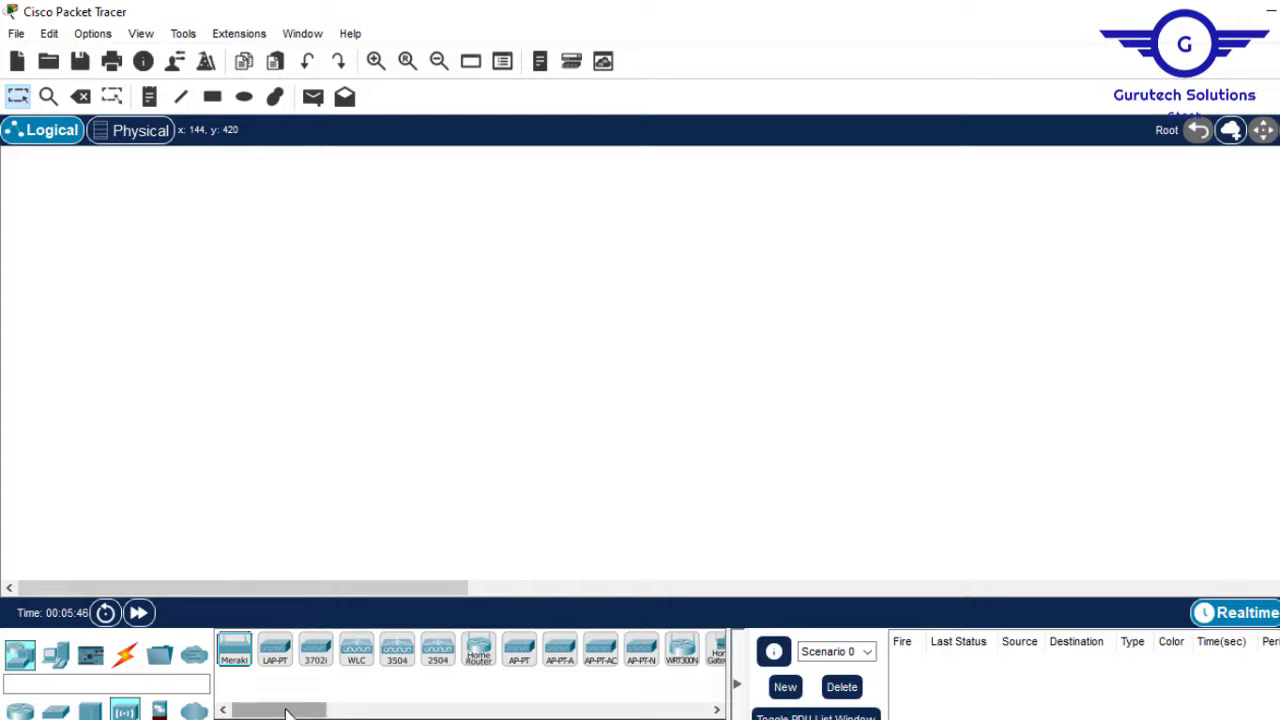
left_click_drag(285, 713, 318, 713)
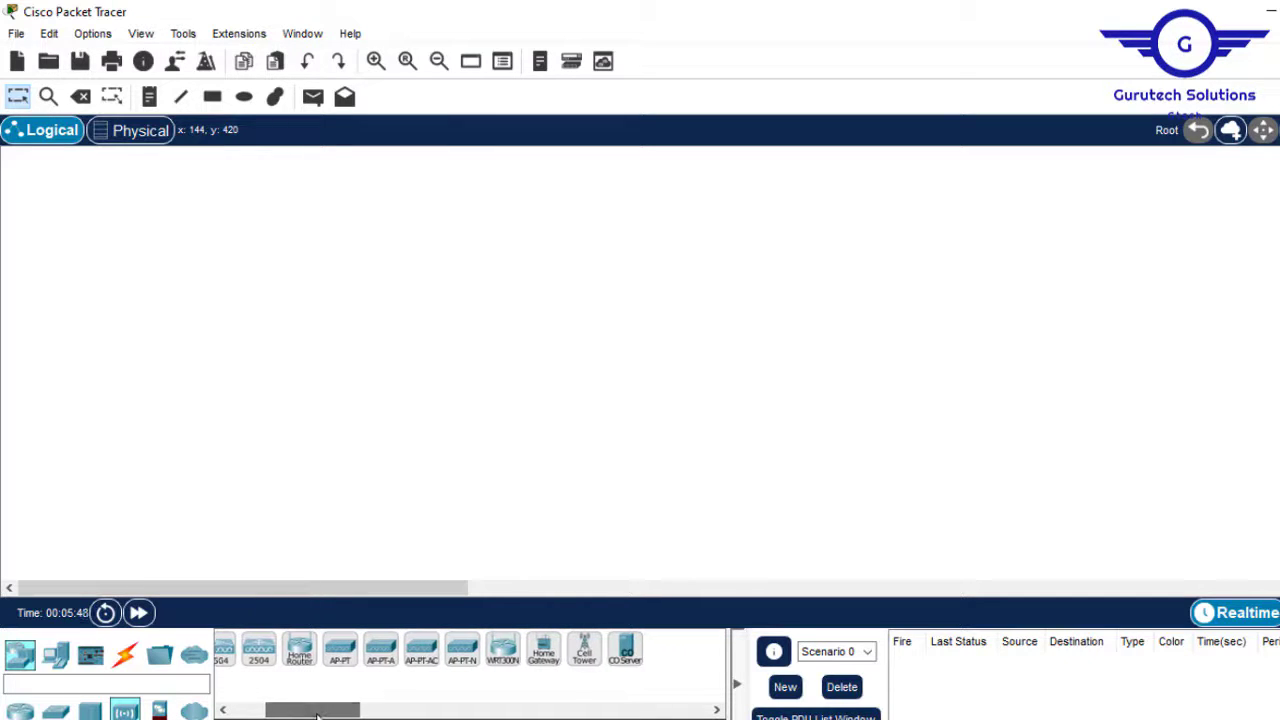
left_click(500, 652)
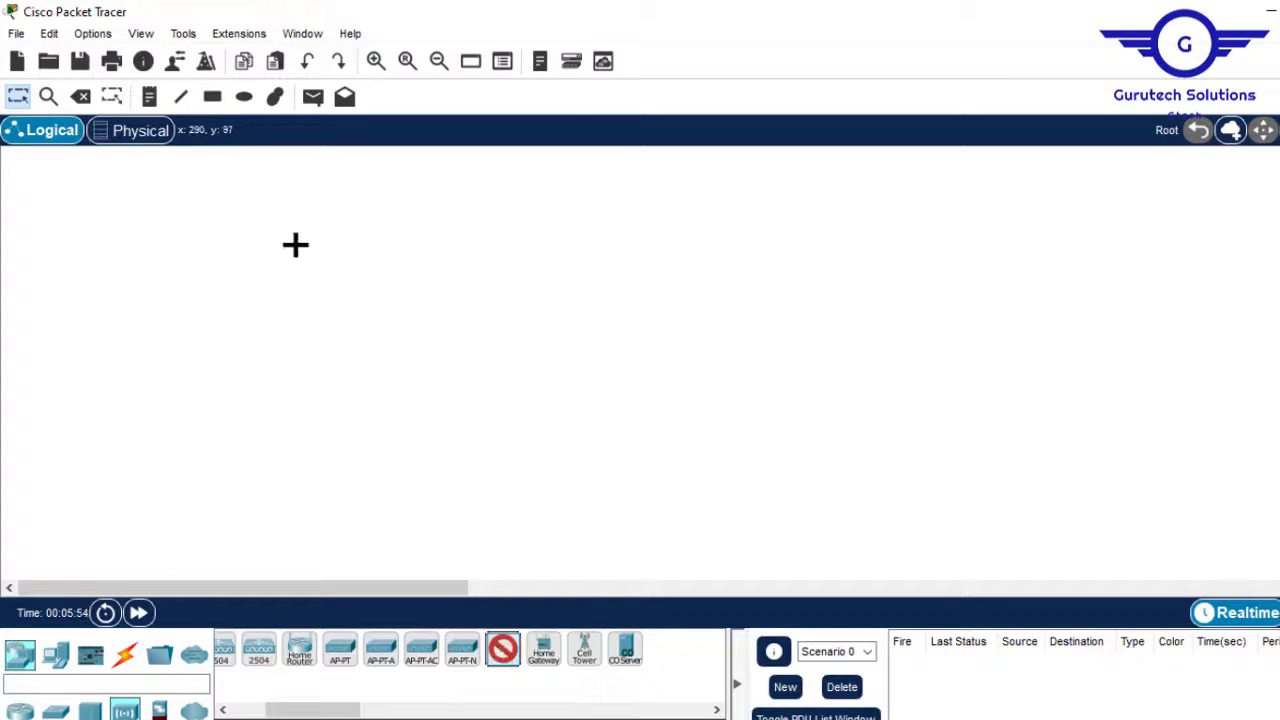
left_click(366, 236)
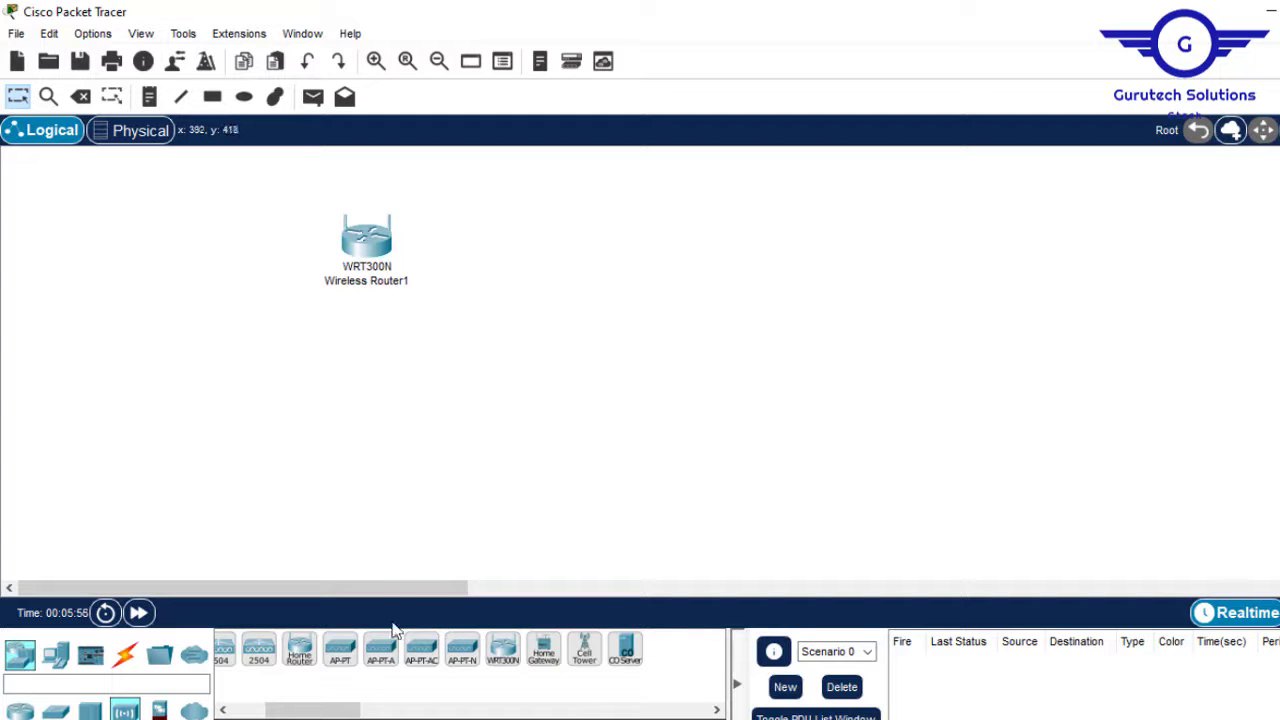
left_click(340, 654)
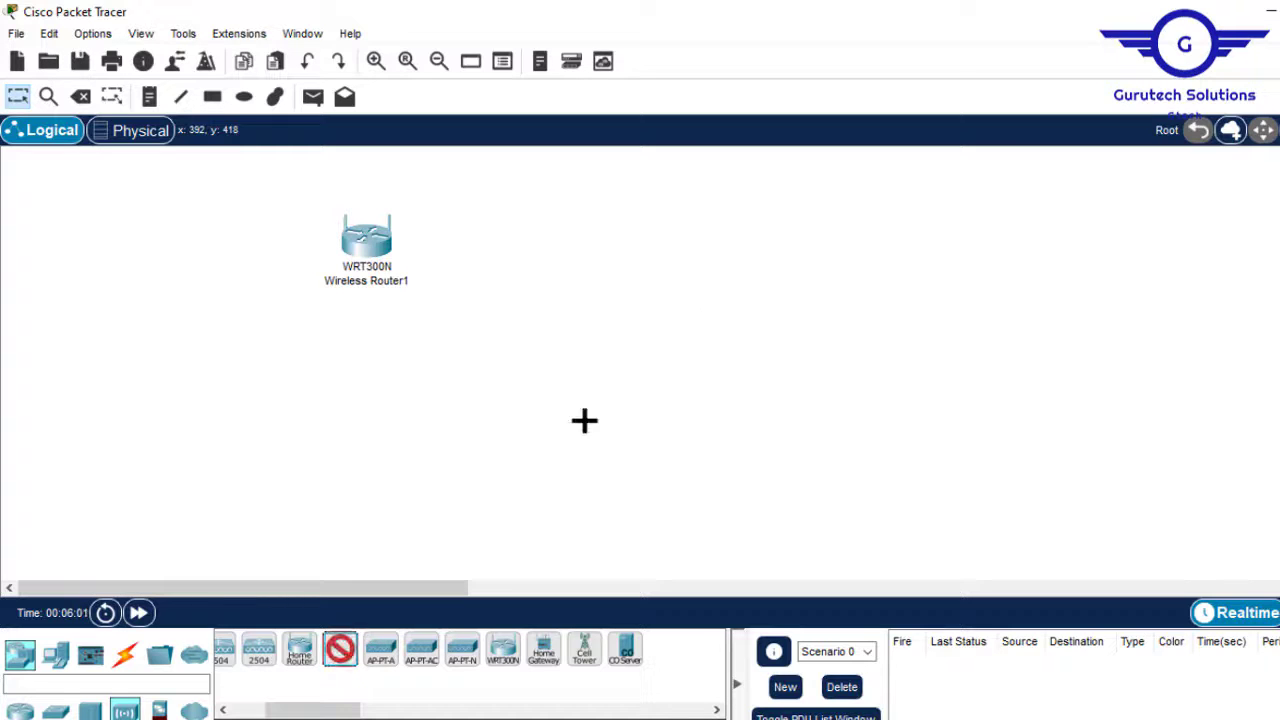
Place the AP-PT access point, Access Point0, to the right of the router
left_click(830, 240)
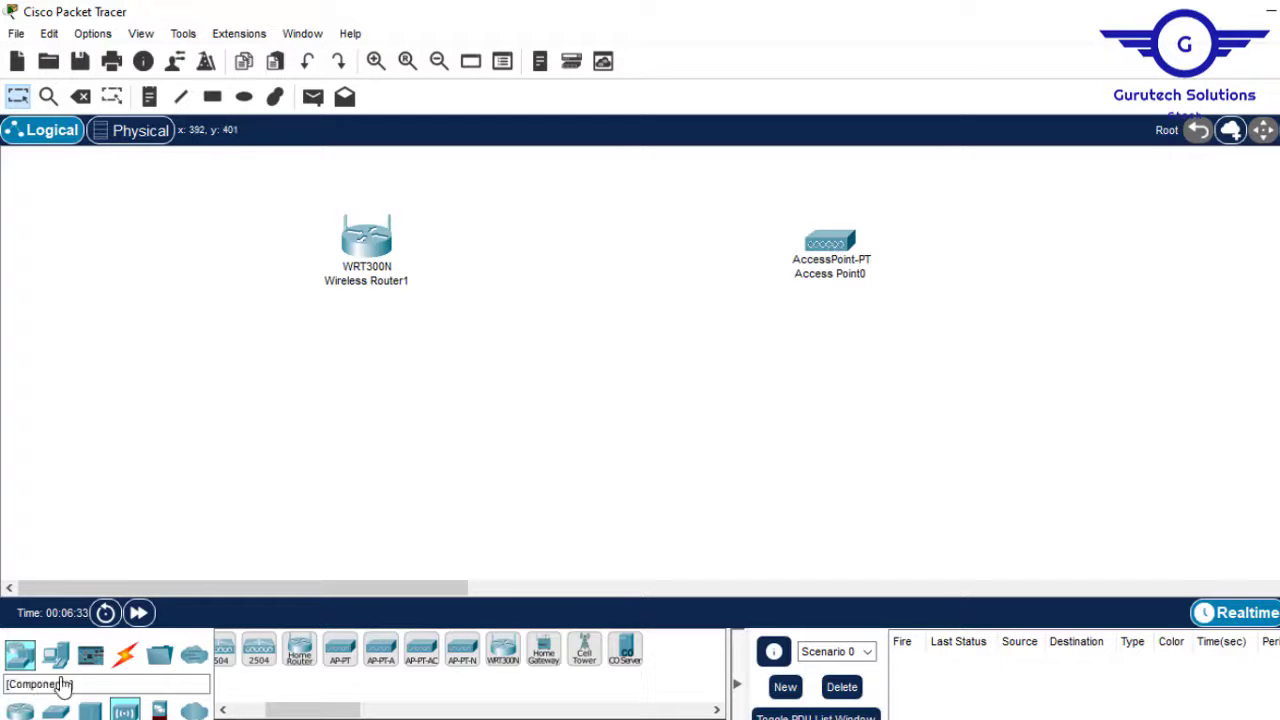
From End Devices > Home, place the door, fan, home speaker and humidifier along the bottom left
left_click(56, 655)
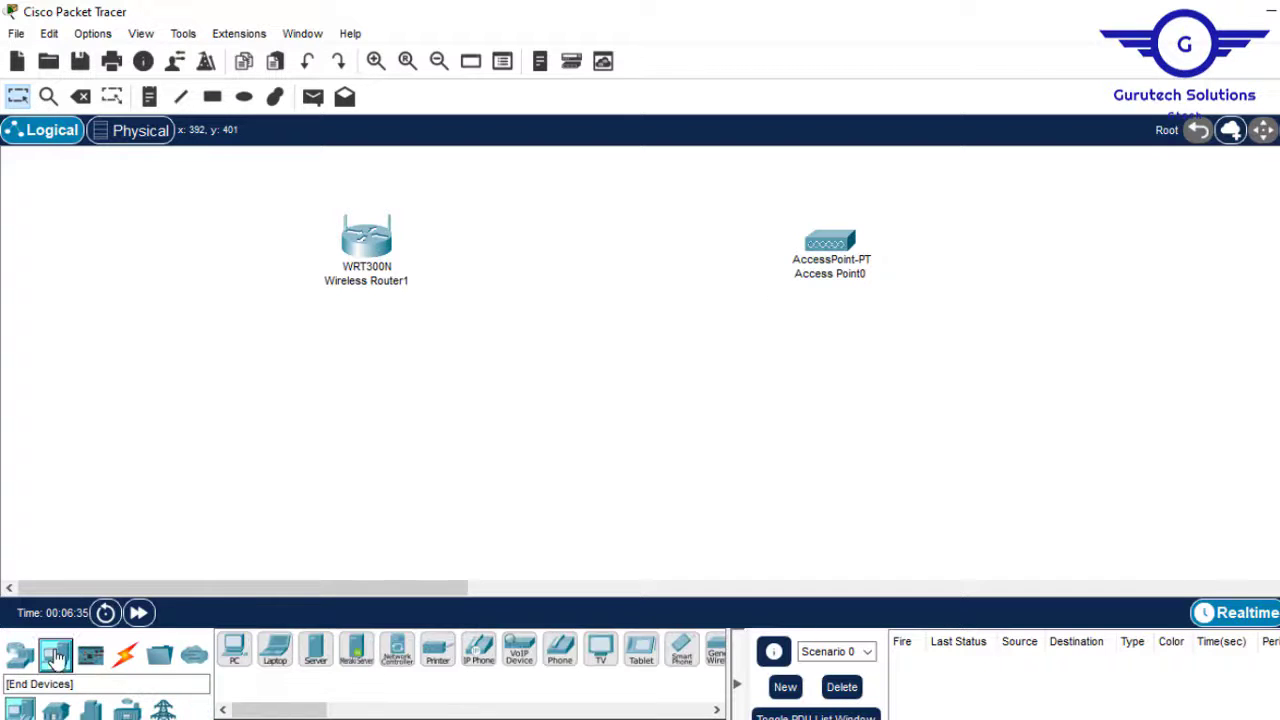
left_click(55, 709)
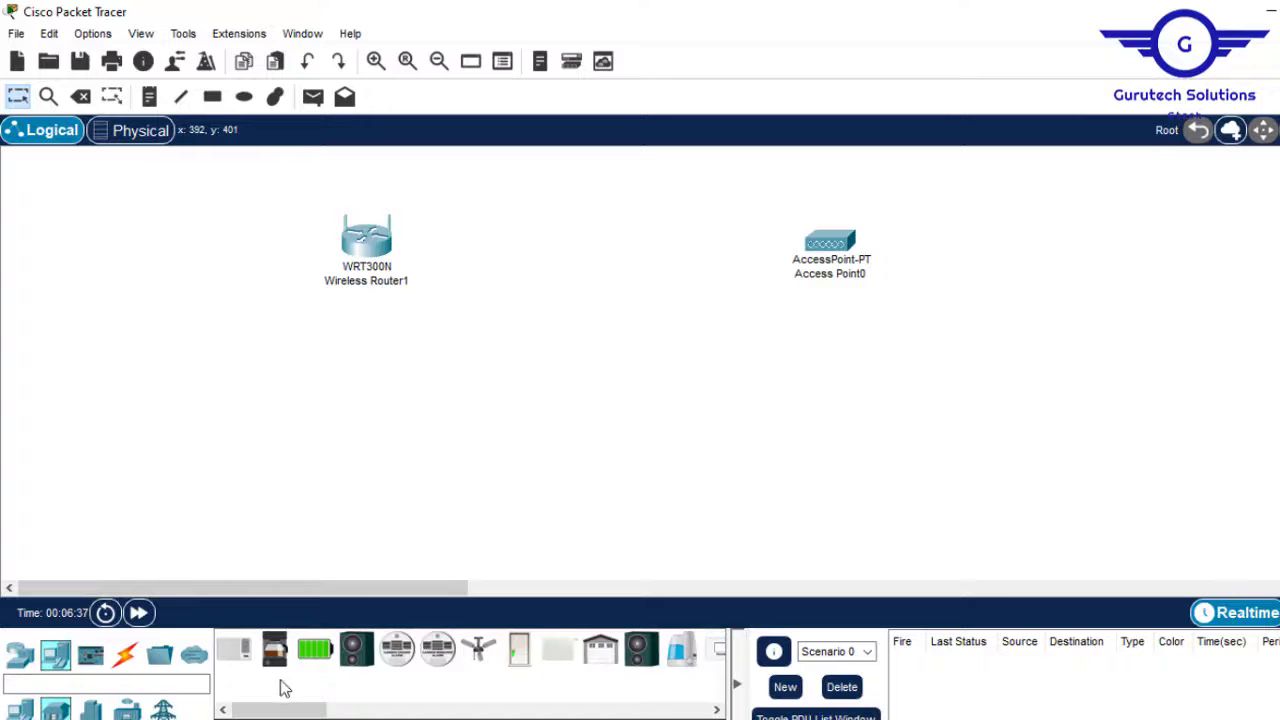
left_click(519, 658)
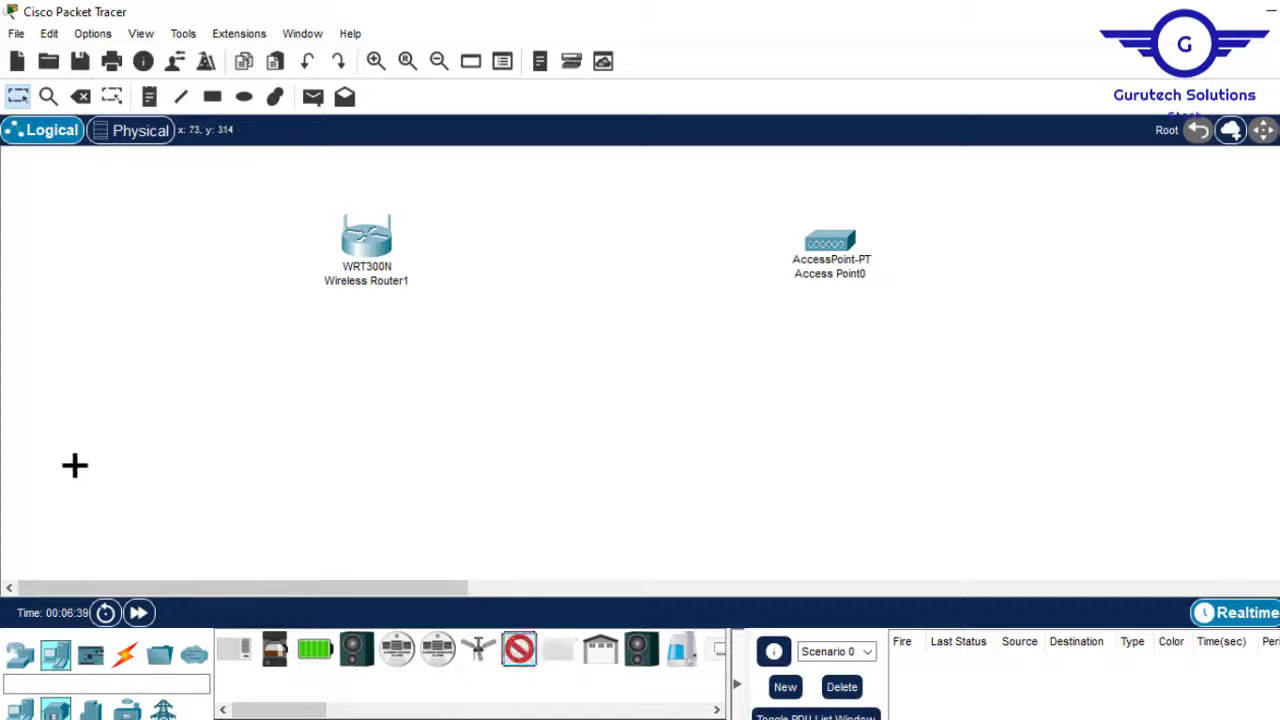
left_click(140, 491)
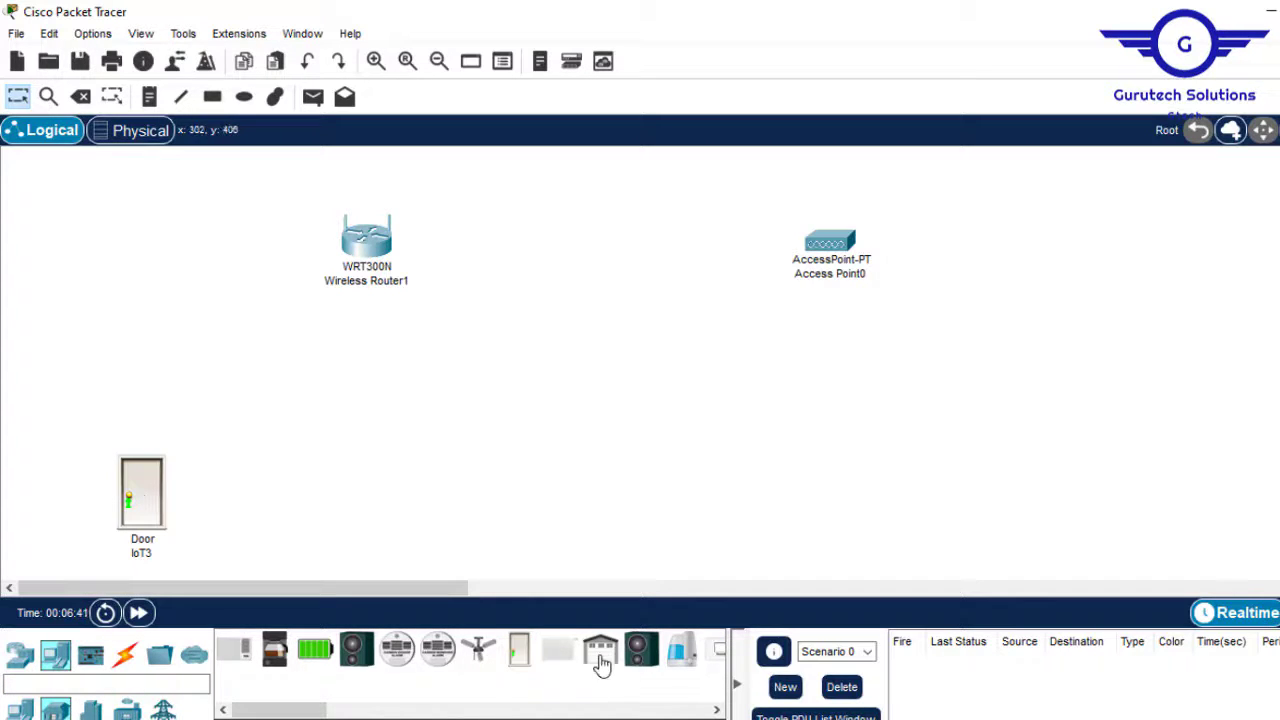
left_click(479, 651)
left_click(257, 497)
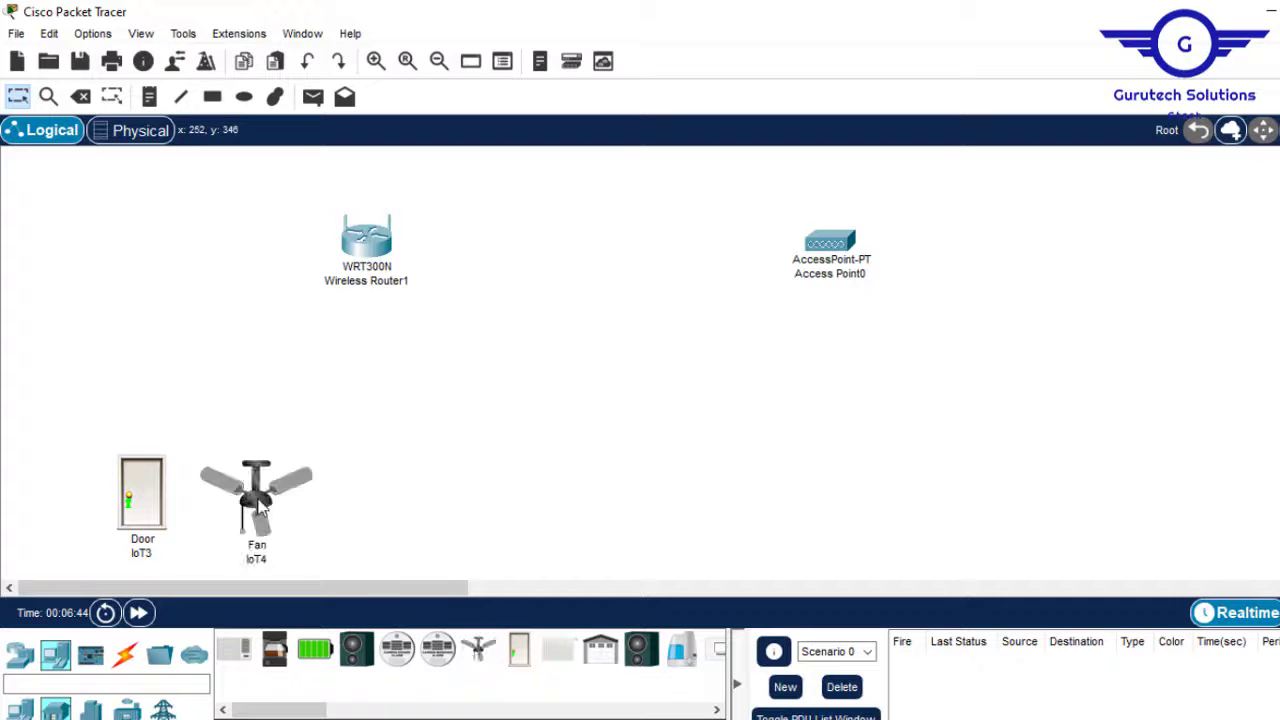
left_click(641, 649)
left_click(354, 506)
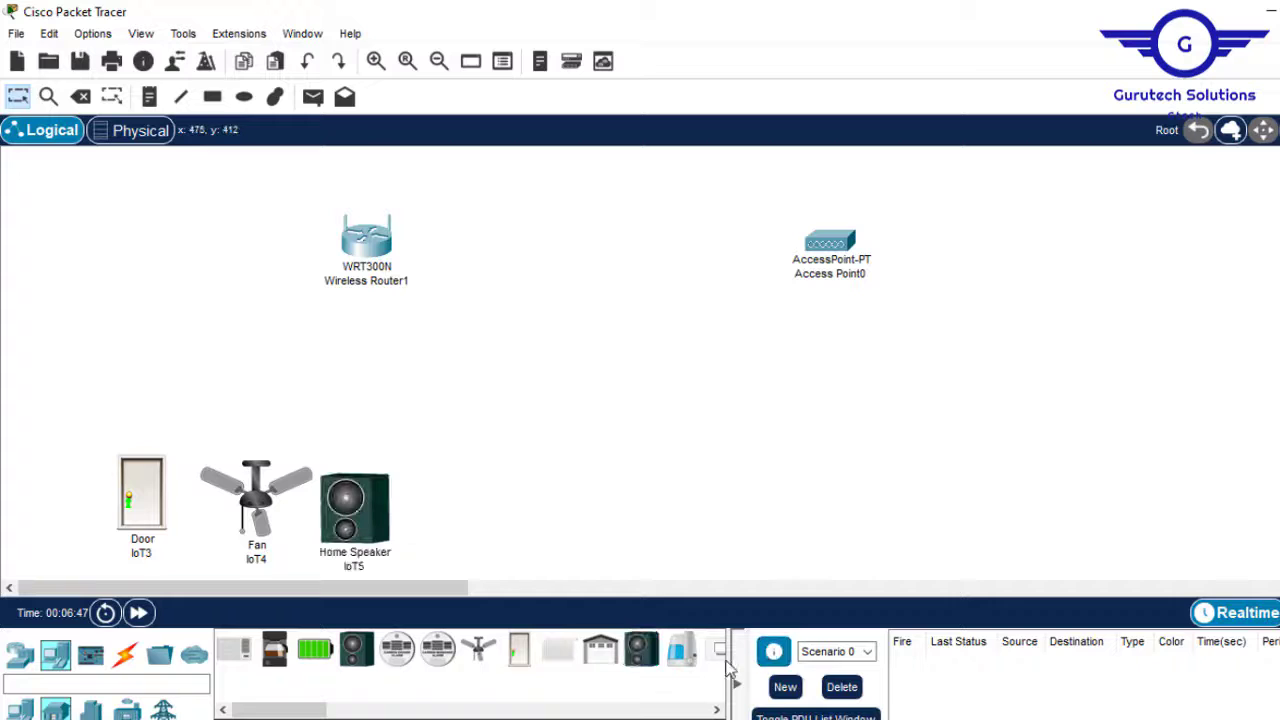
left_click(678, 651)
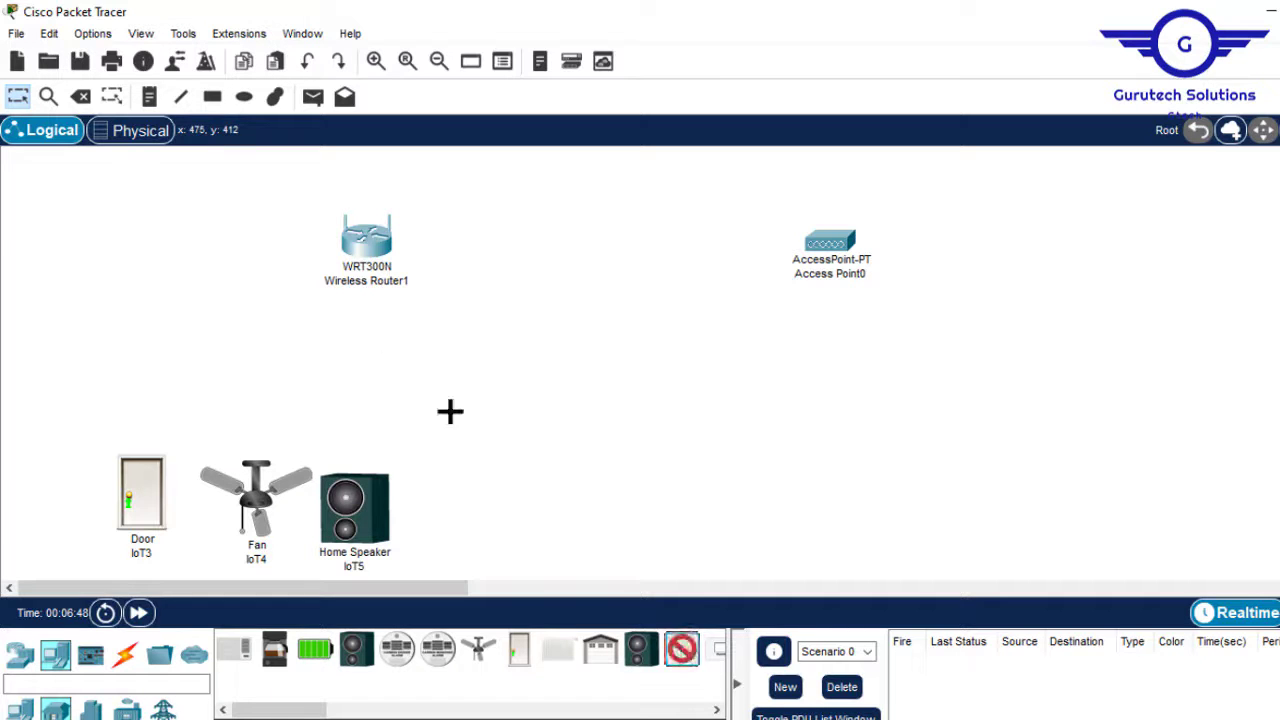
left_click(458, 517)
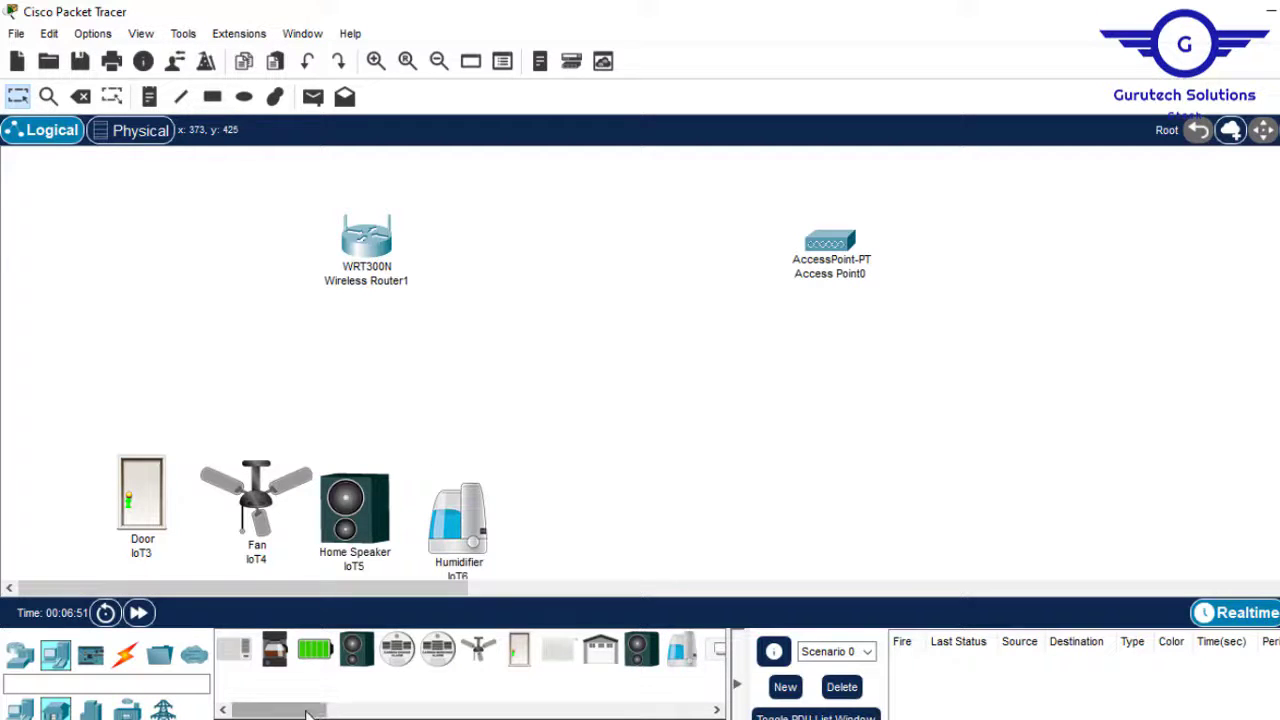
Place the light, motion detector, music player and power meter along the bottom right
left_click_drag(314, 709, 362, 716)
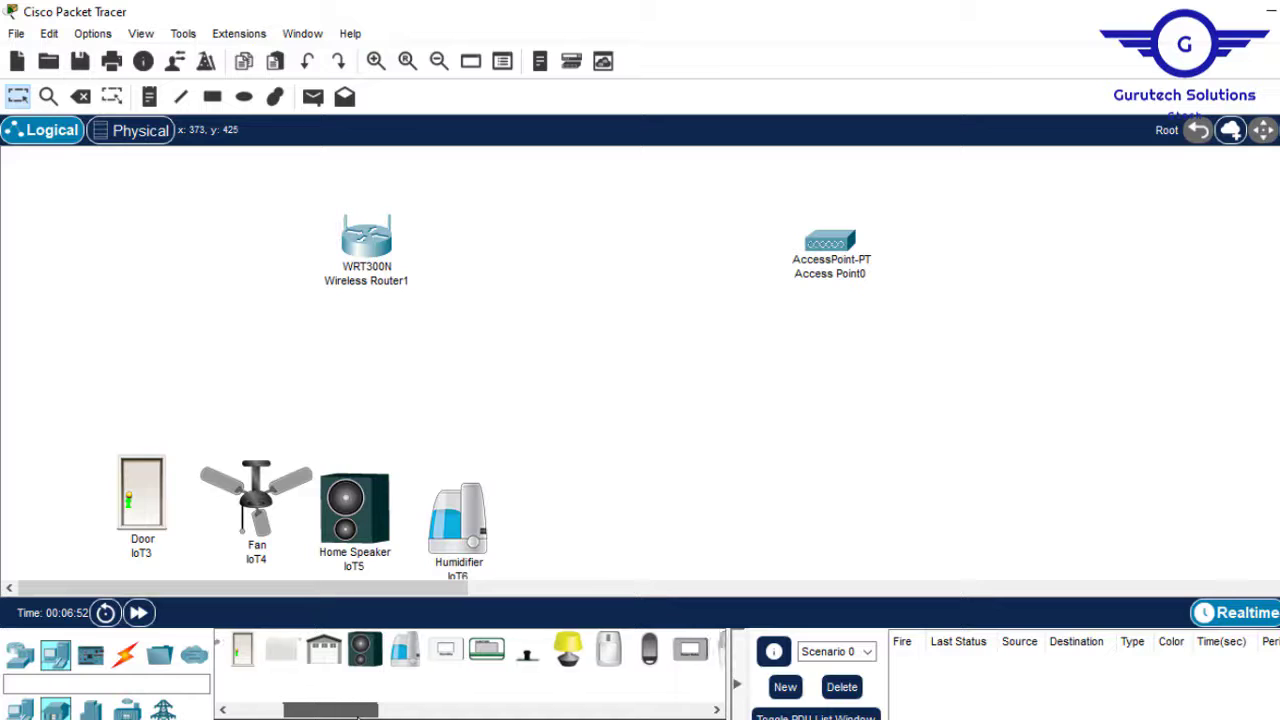
left_click(568, 653)
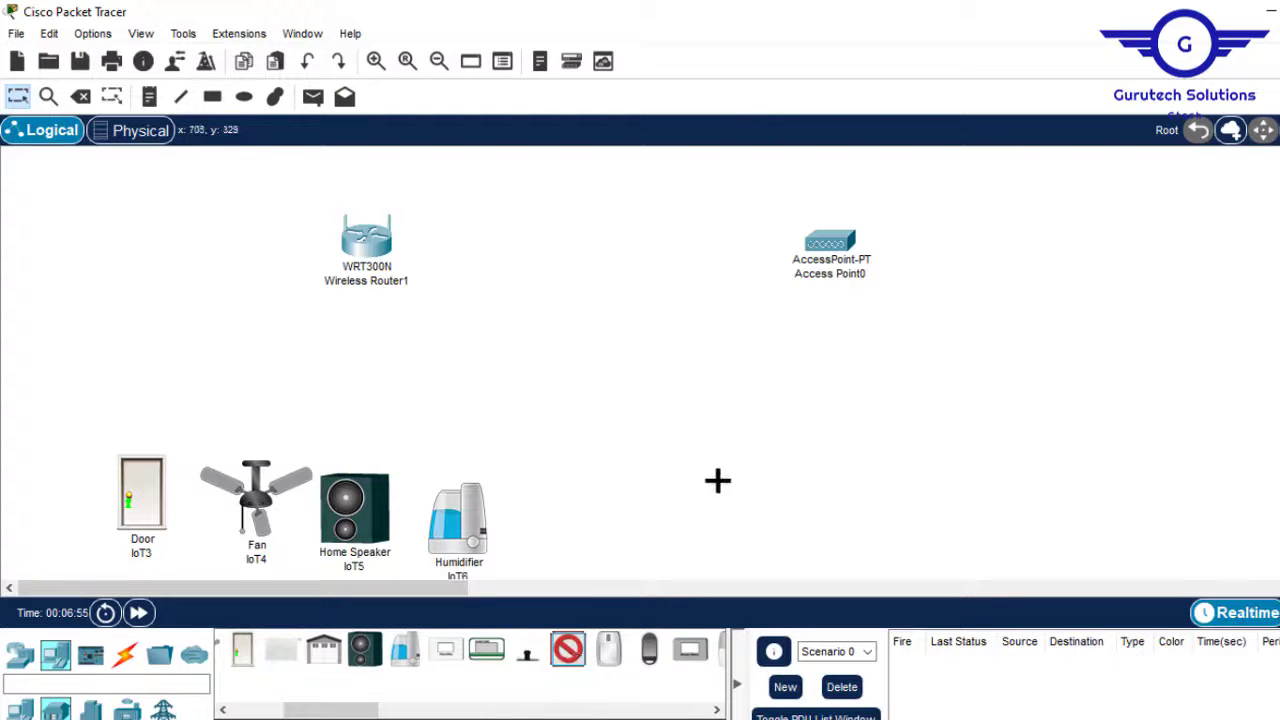
left_click(717, 481)
left_click(612, 655)
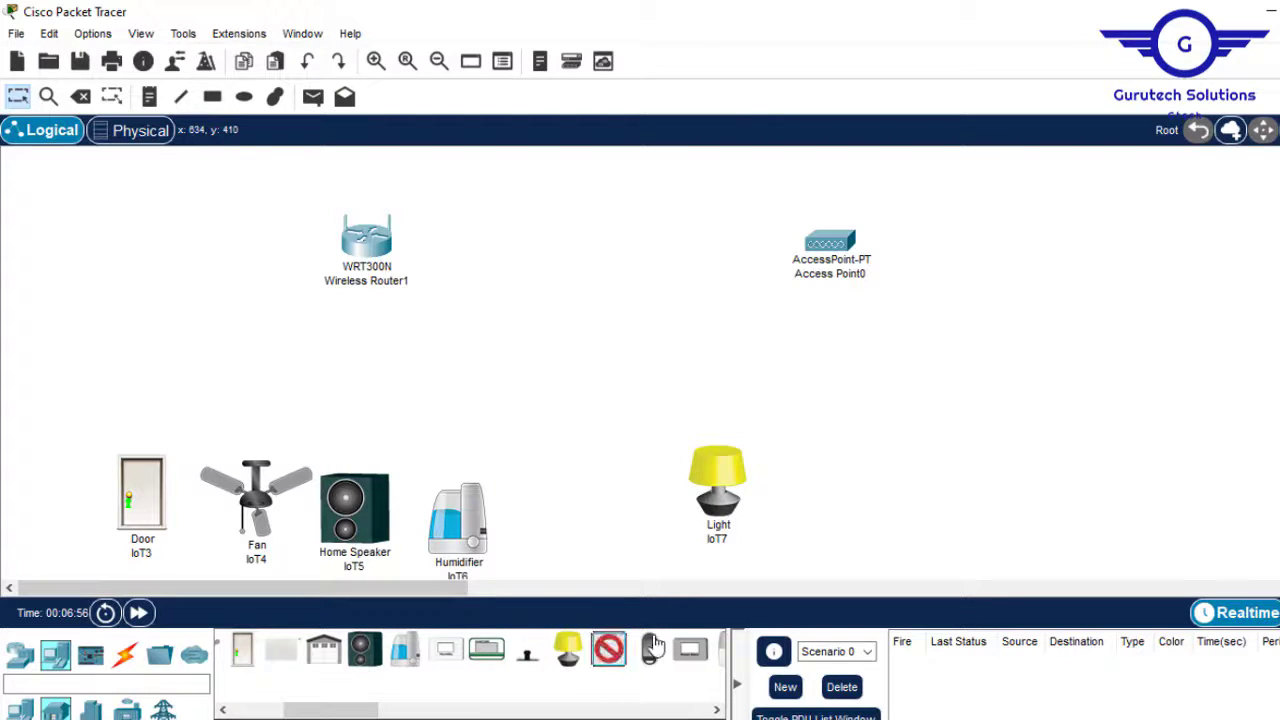
left_click(803, 489)
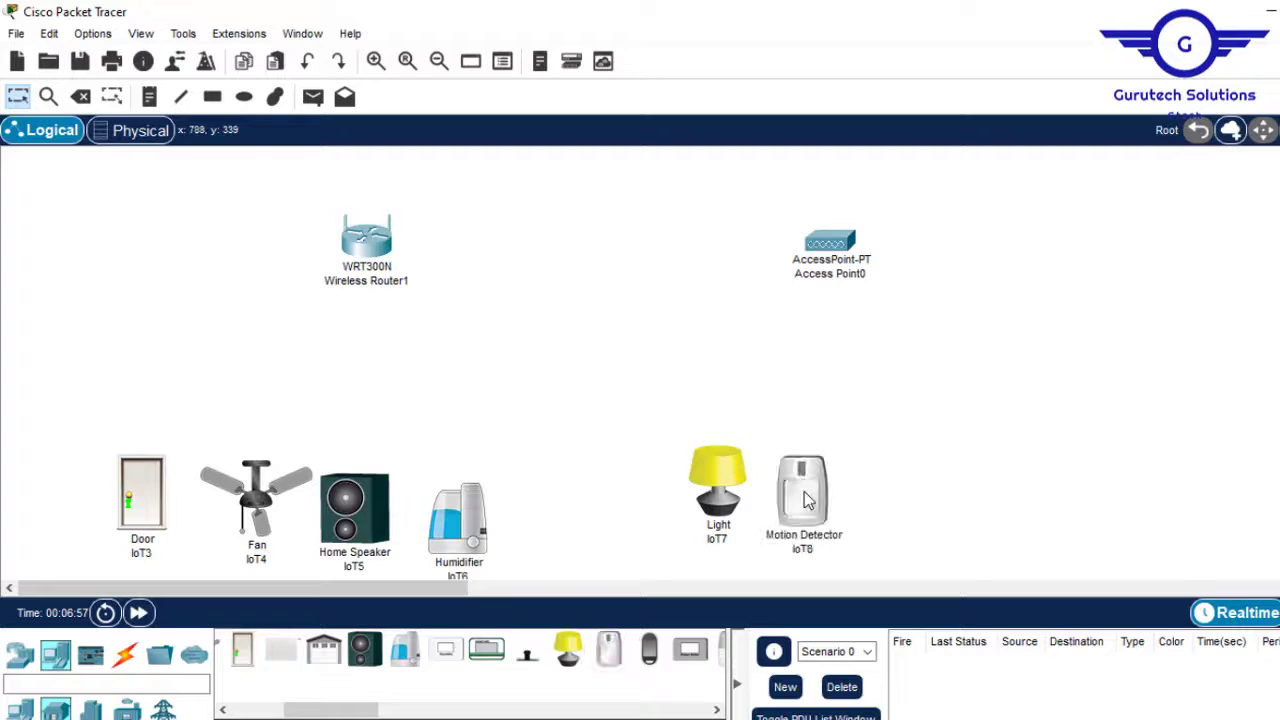
left_click(649, 652)
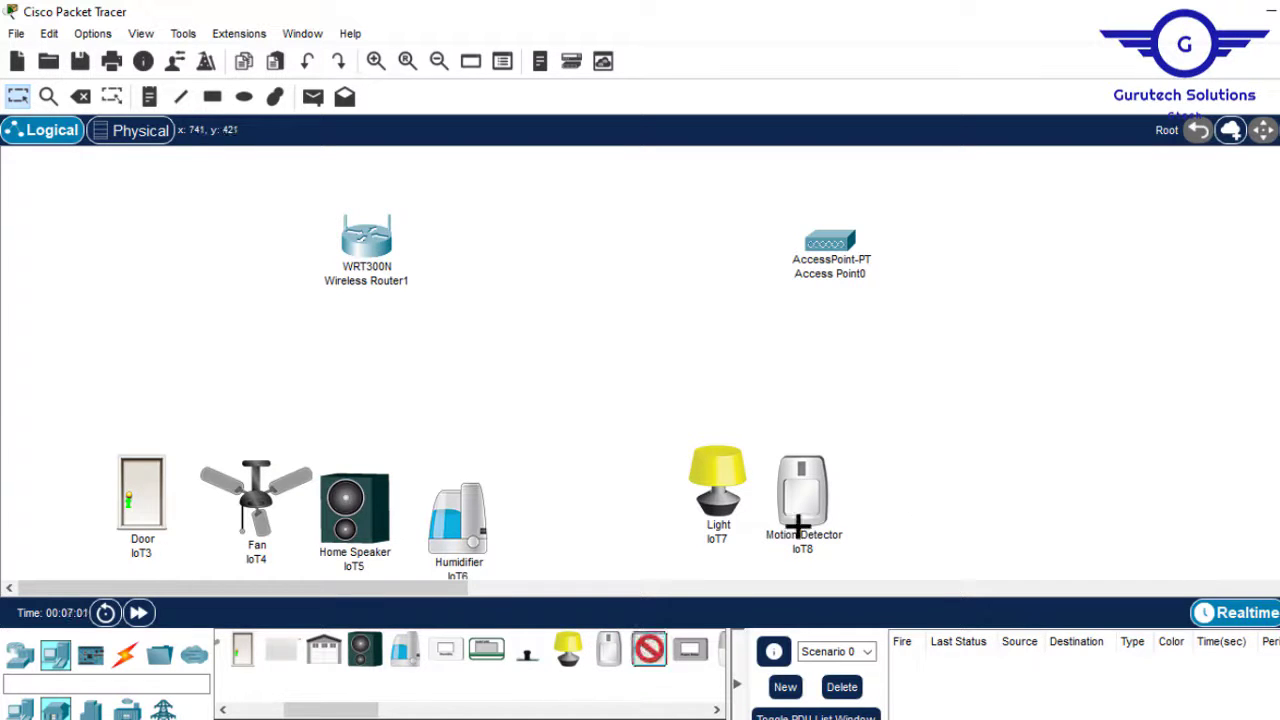
left_click(907, 486)
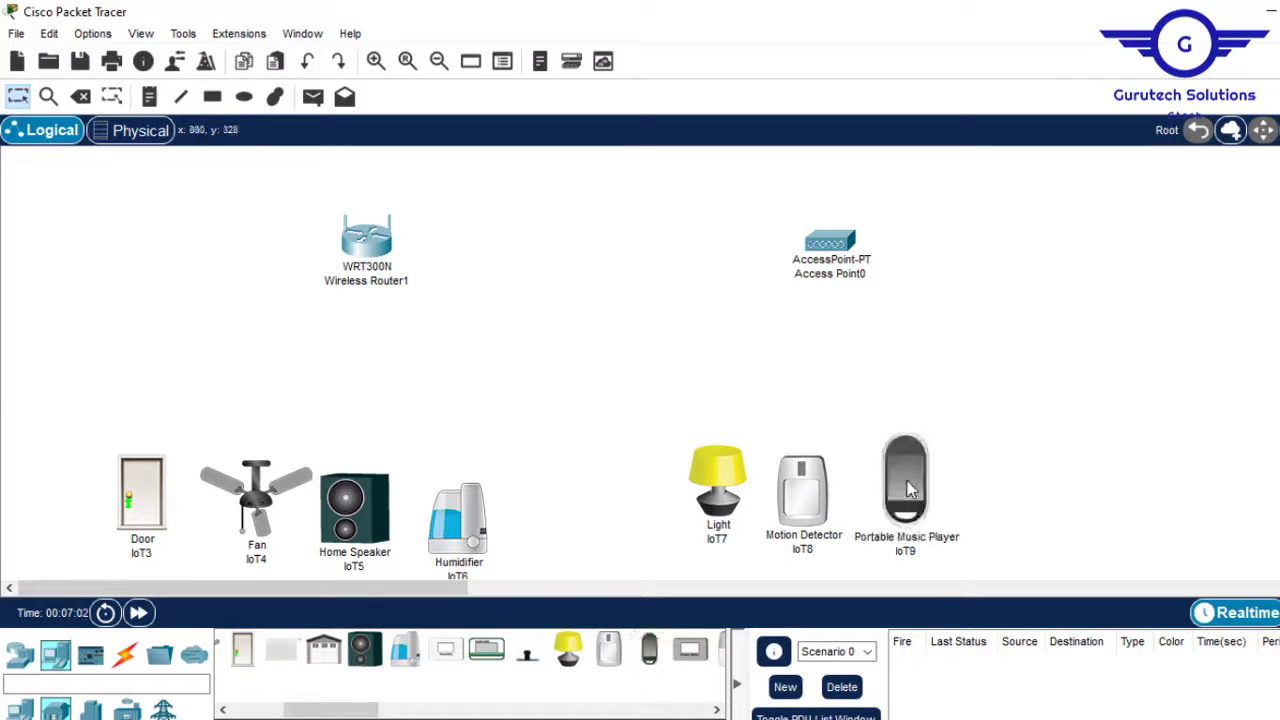
left_click(690, 651)
left_click(965, 455)
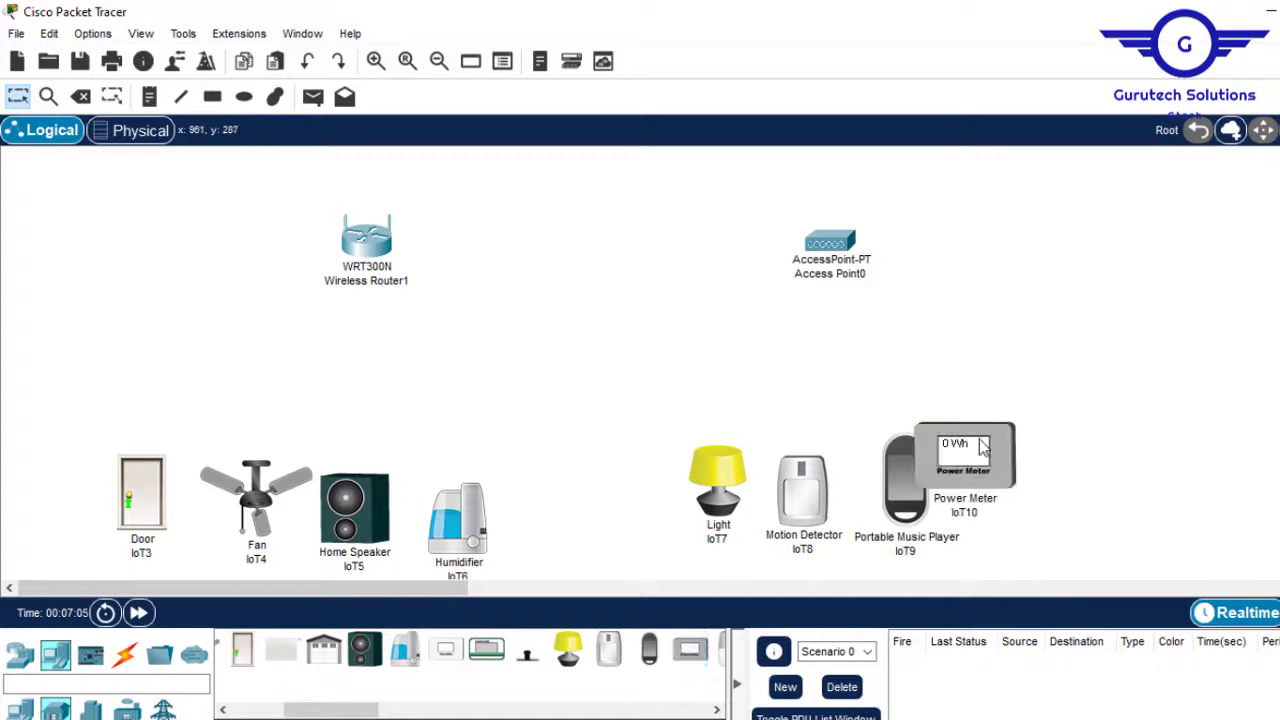
left_click_drag(965, 458, 1034, 467)
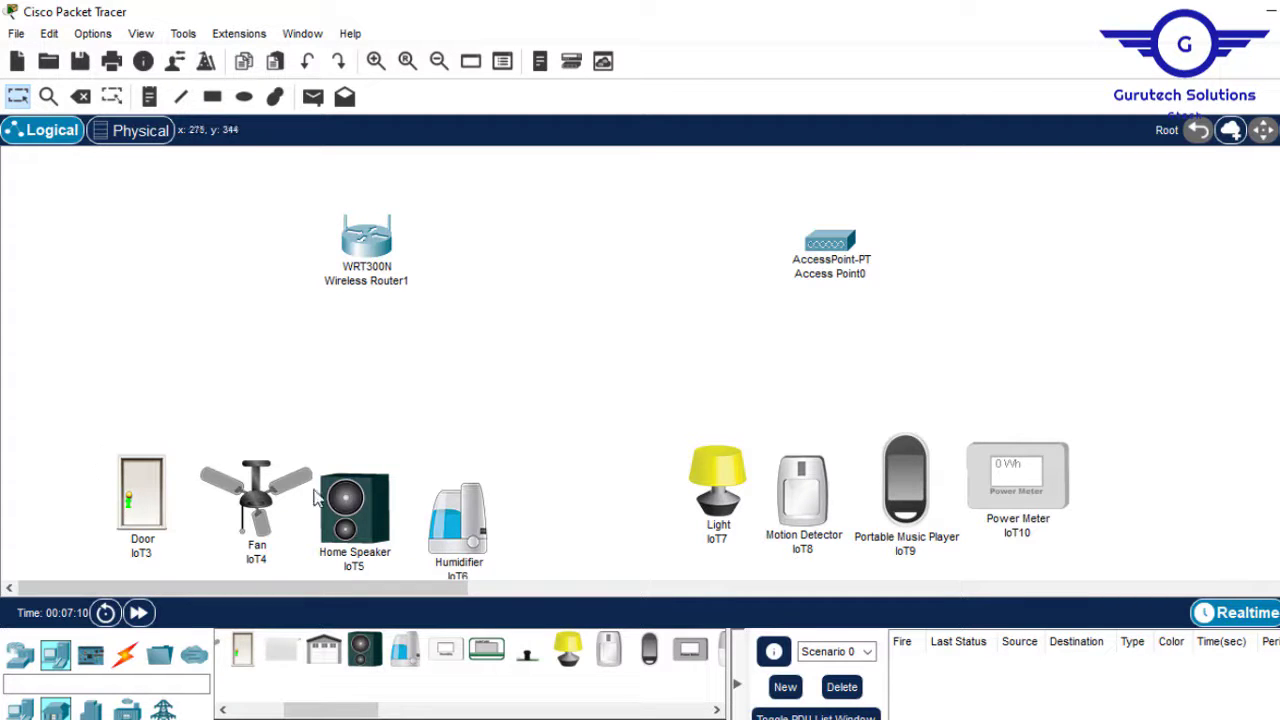
mouse_move(335, 489)
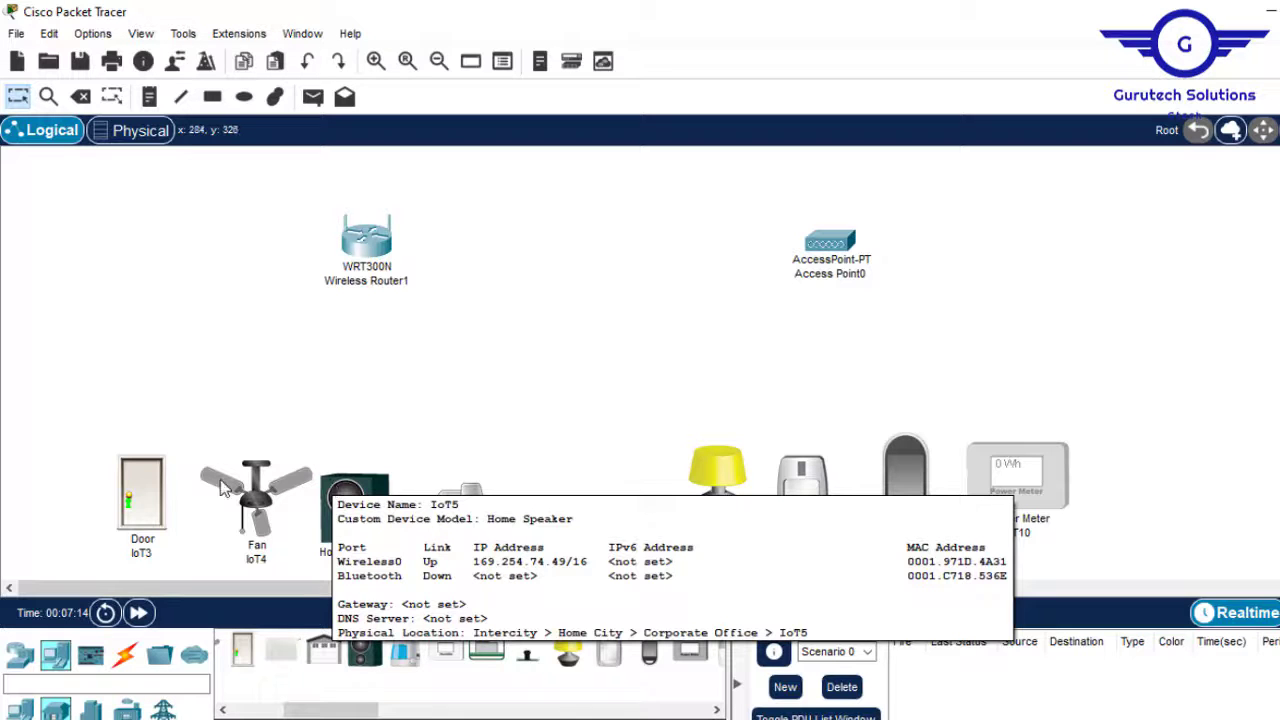
left_click(144, 498)
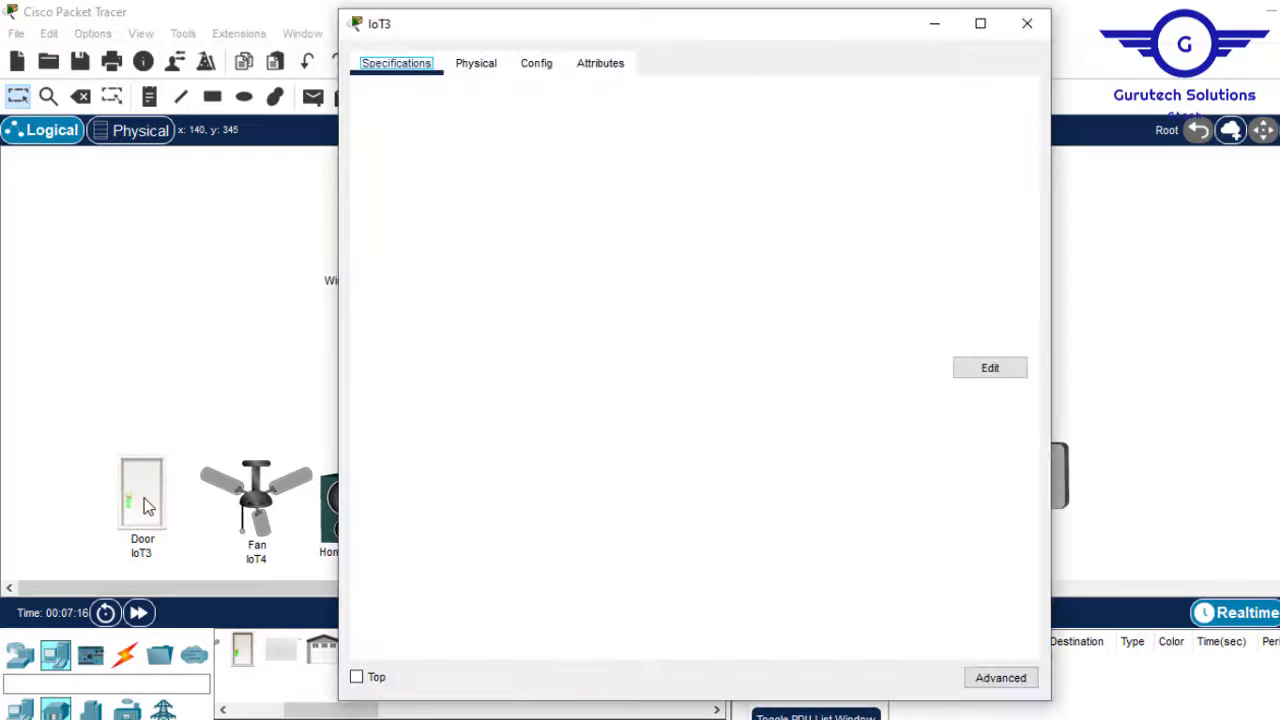
left_click(533, 66)
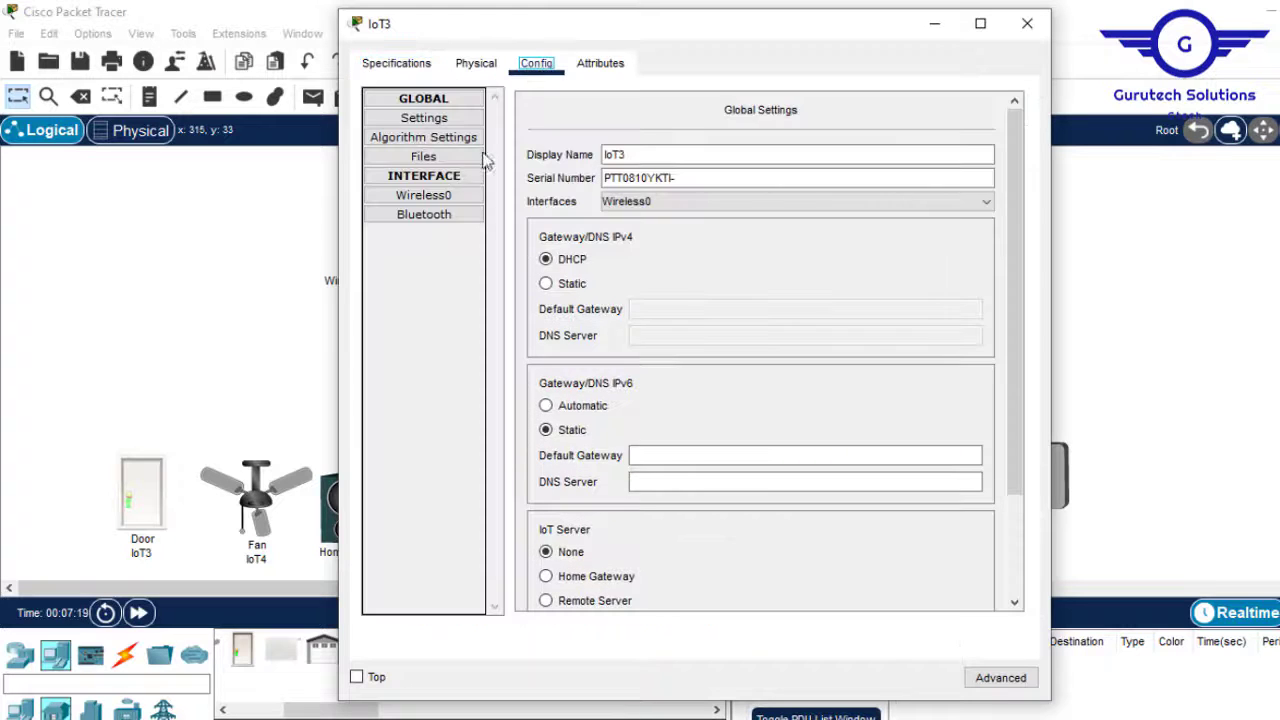
left_click(440, 199)
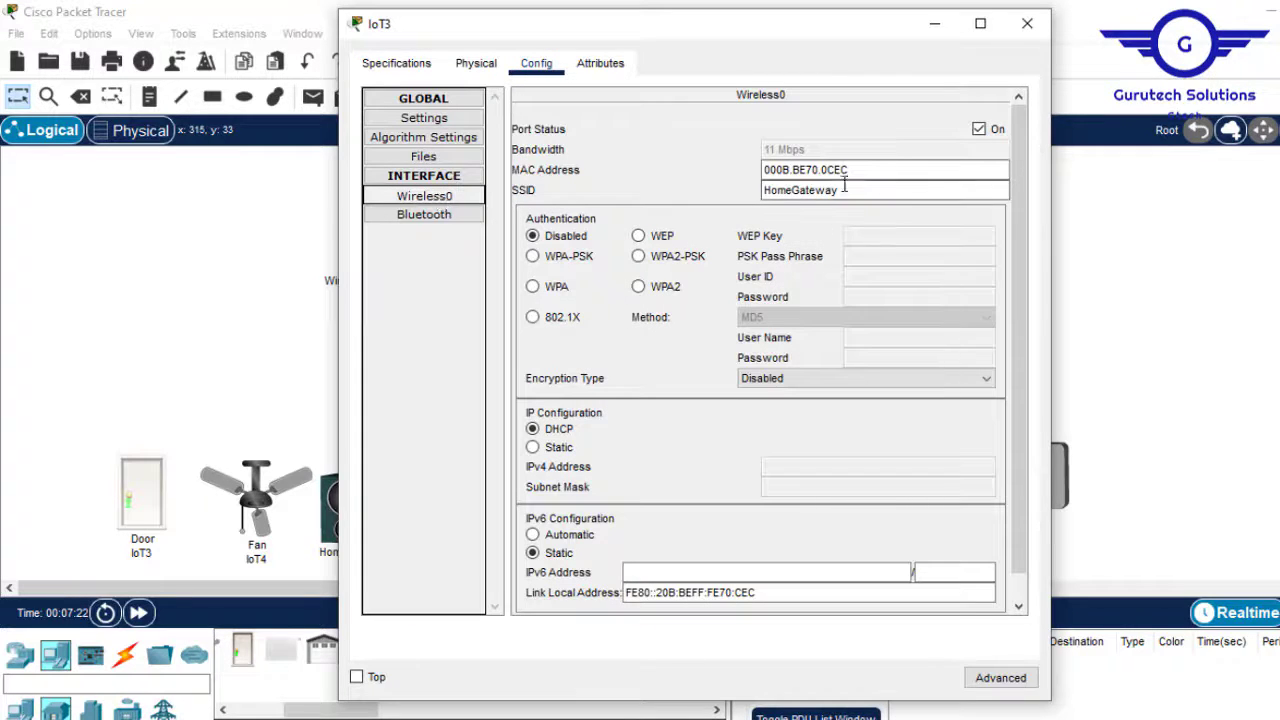
left_click_drag(857, 190, 723, 178)
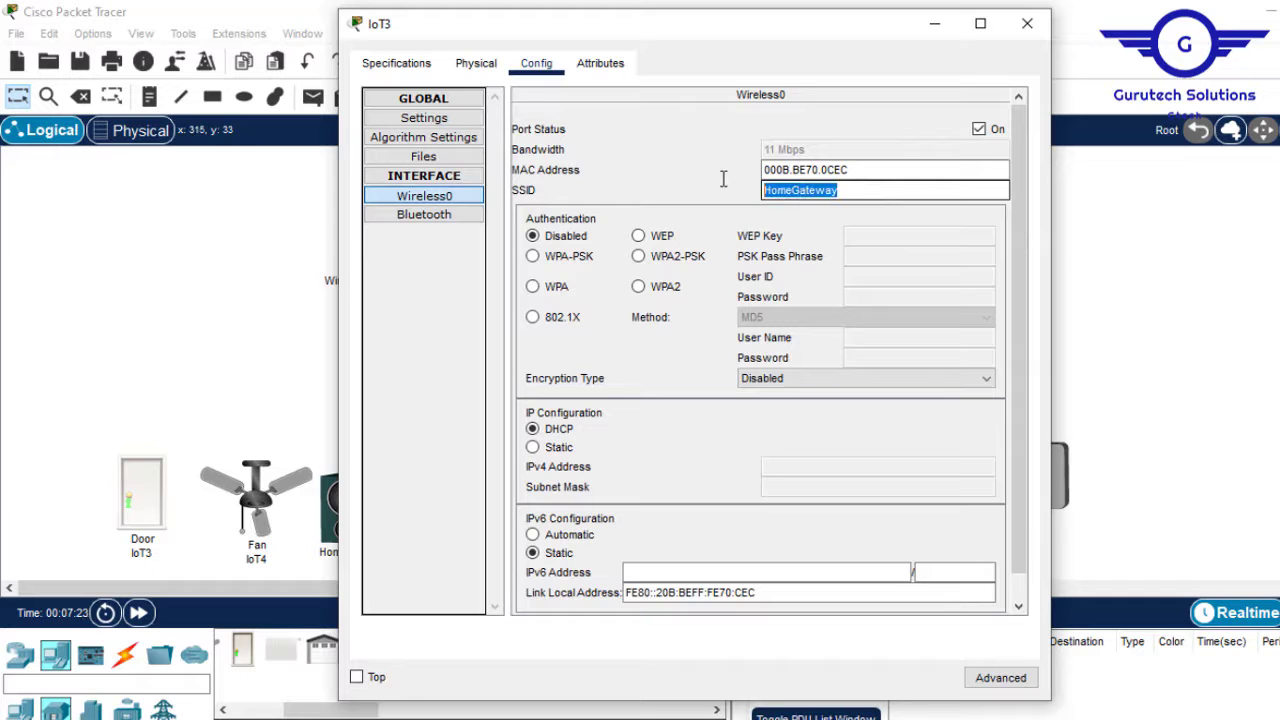
left_click(1027, 23)
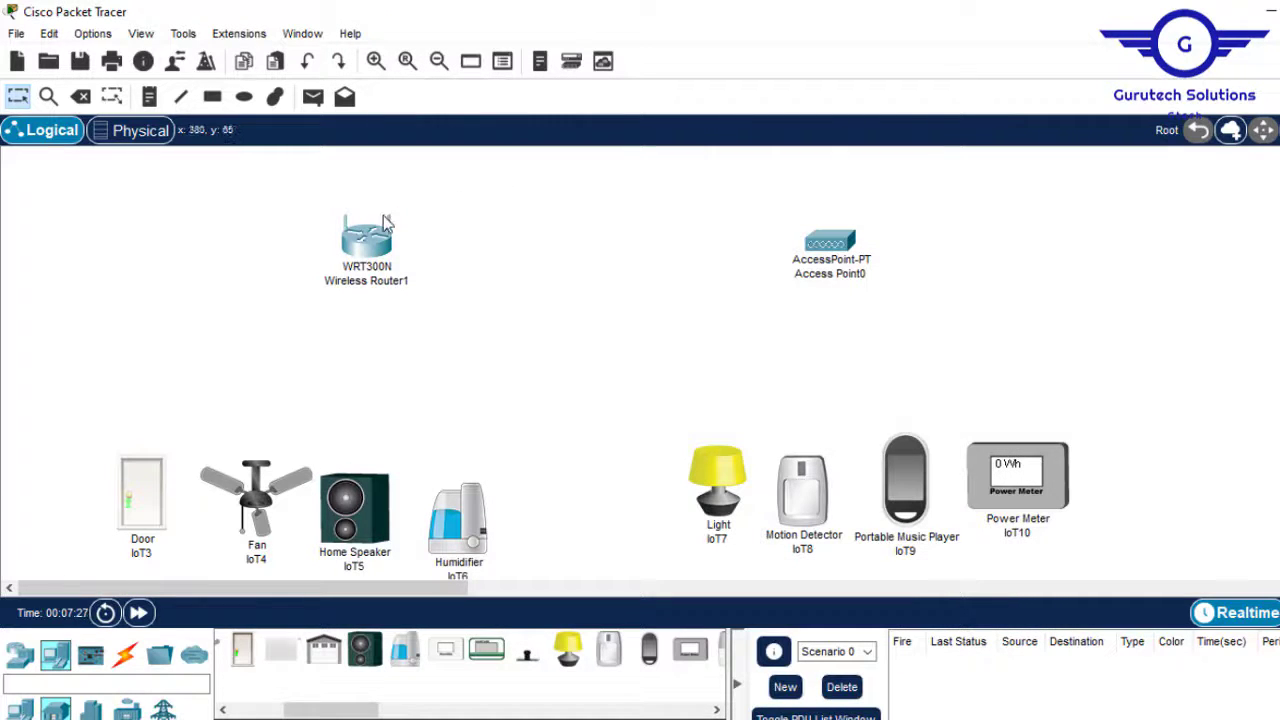
In Wireless Router1's Config > Wireless page, replace the SSID 'Default' with 'IOT-WR'
left_click(368, 240)
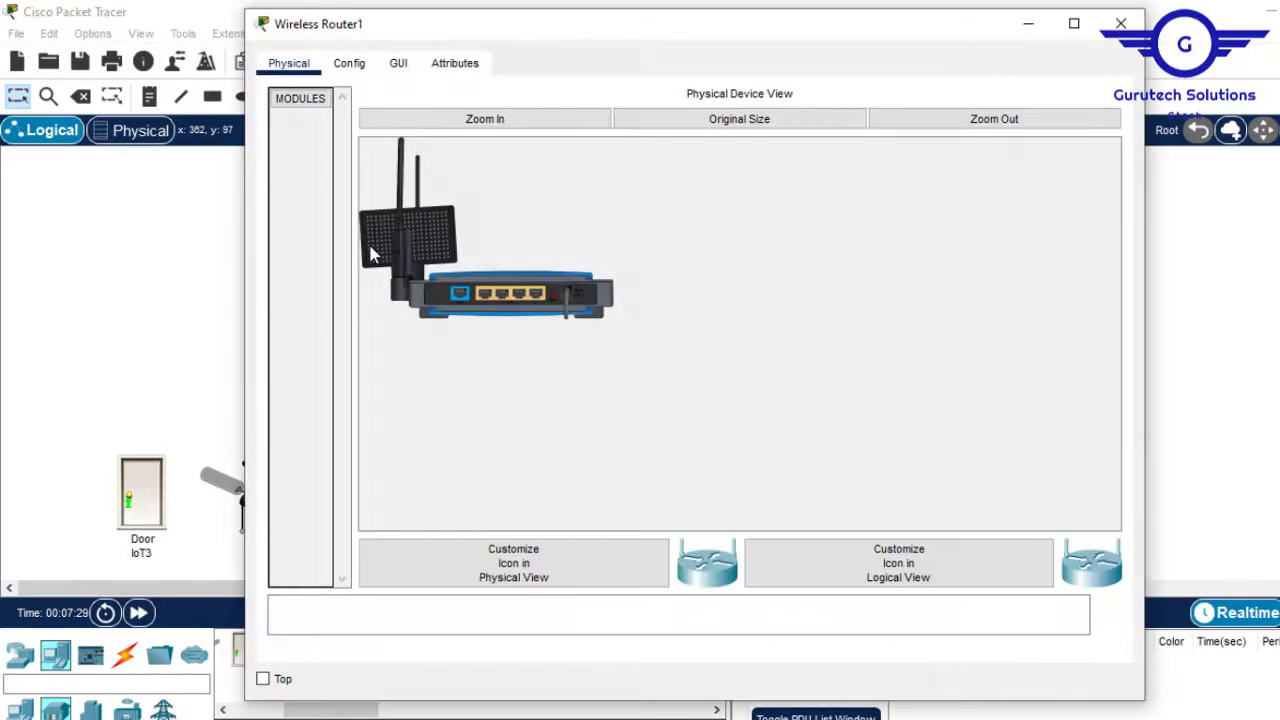
left_click(400, 76)
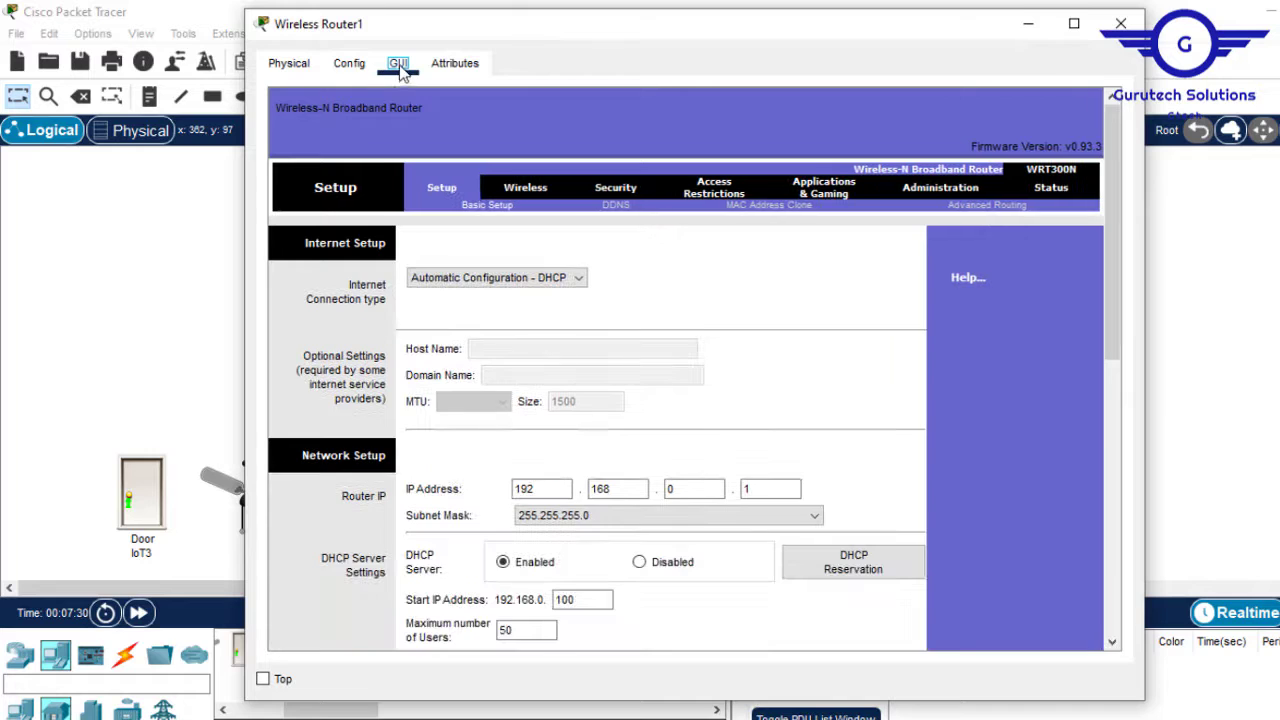
left_click(362, 68)
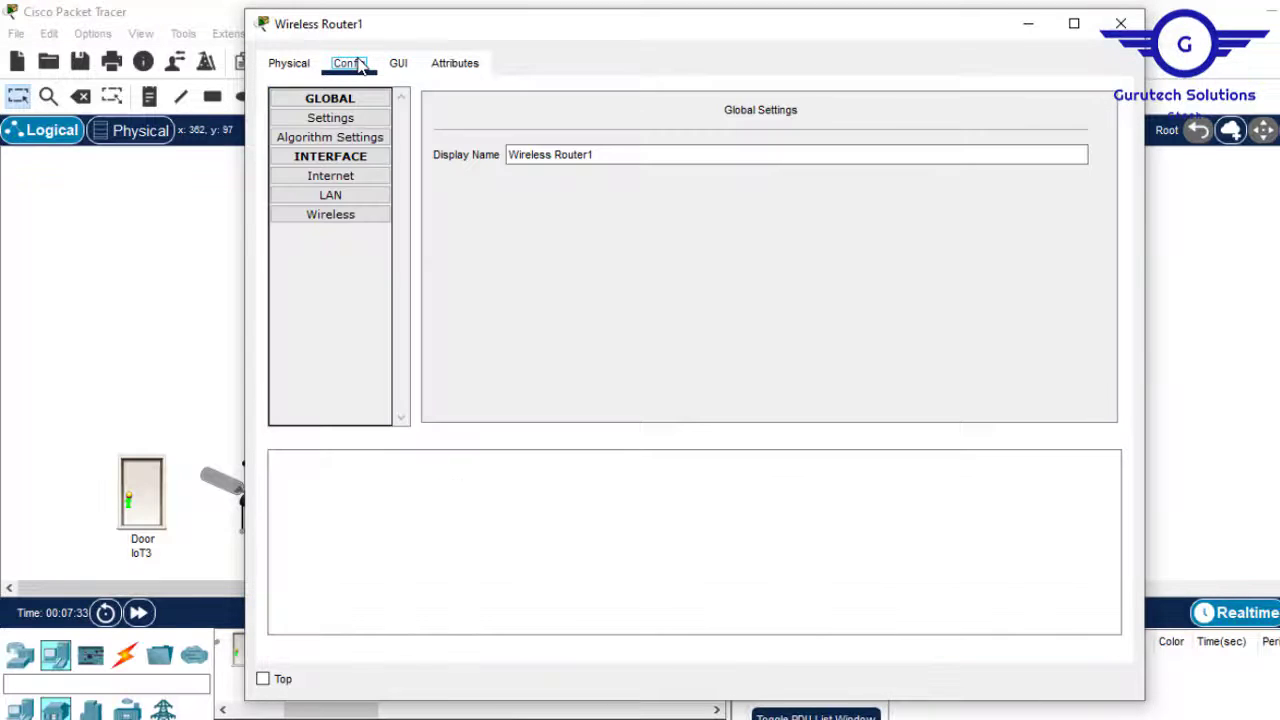
left_click(348, 217)
left_click(820, 130)
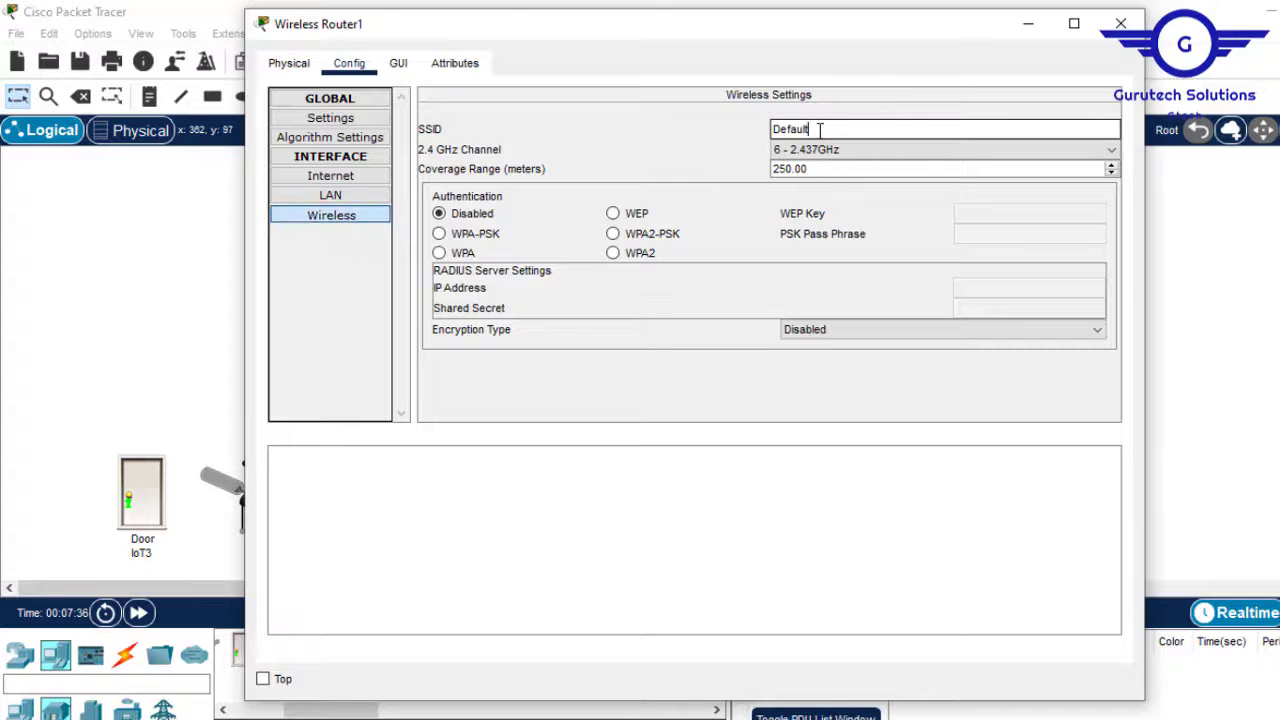
left_click_drag(820, 130, 652, 119)
type("IOT-WR")
key("ctrl+a")
Set the Door (IoT3) Wireless0 SSID from HomeGateway to IOT-WR
left_click(1121, 23)
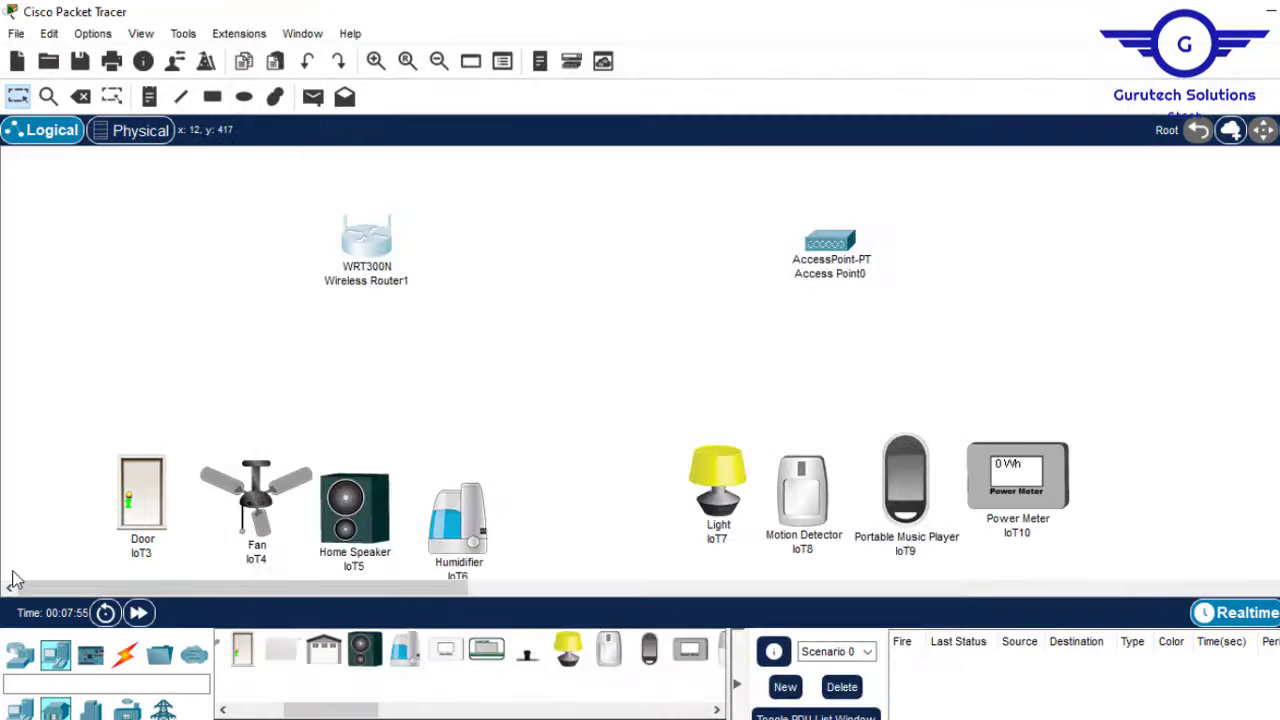
left_click(141, 495)
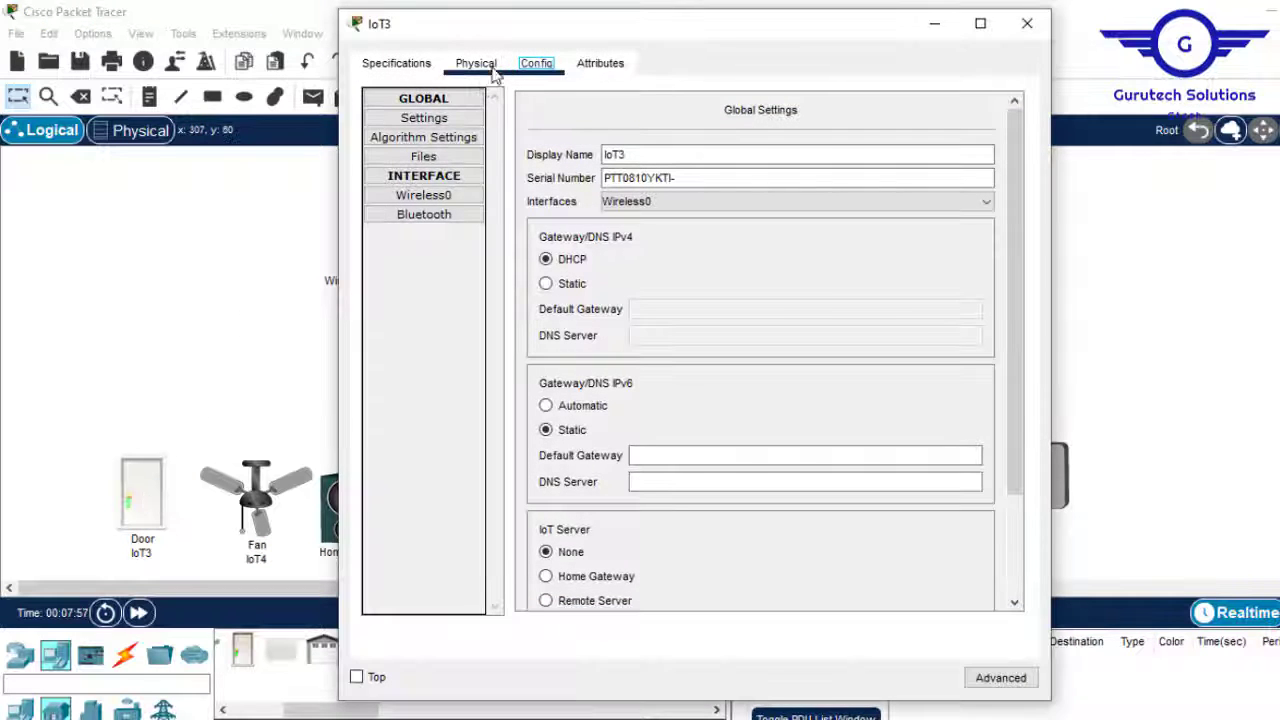
left_click(442, 197)
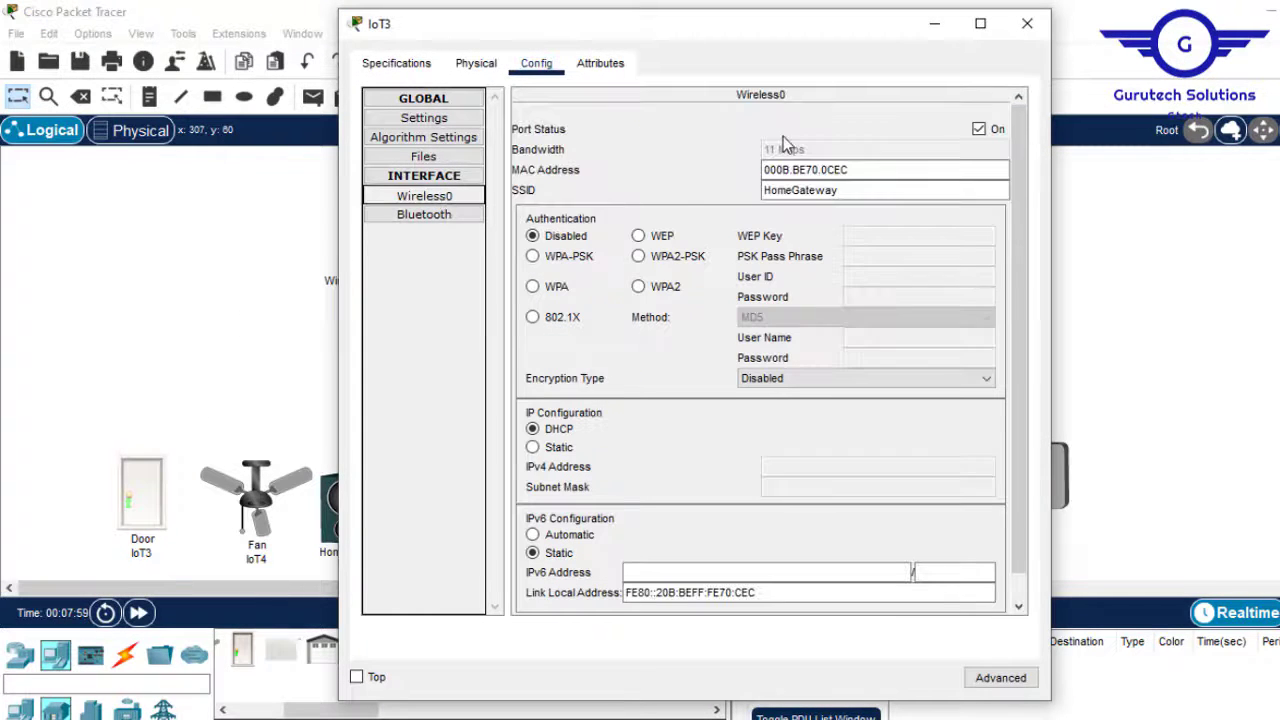
left_click_drag(858, 190, 638, 182)
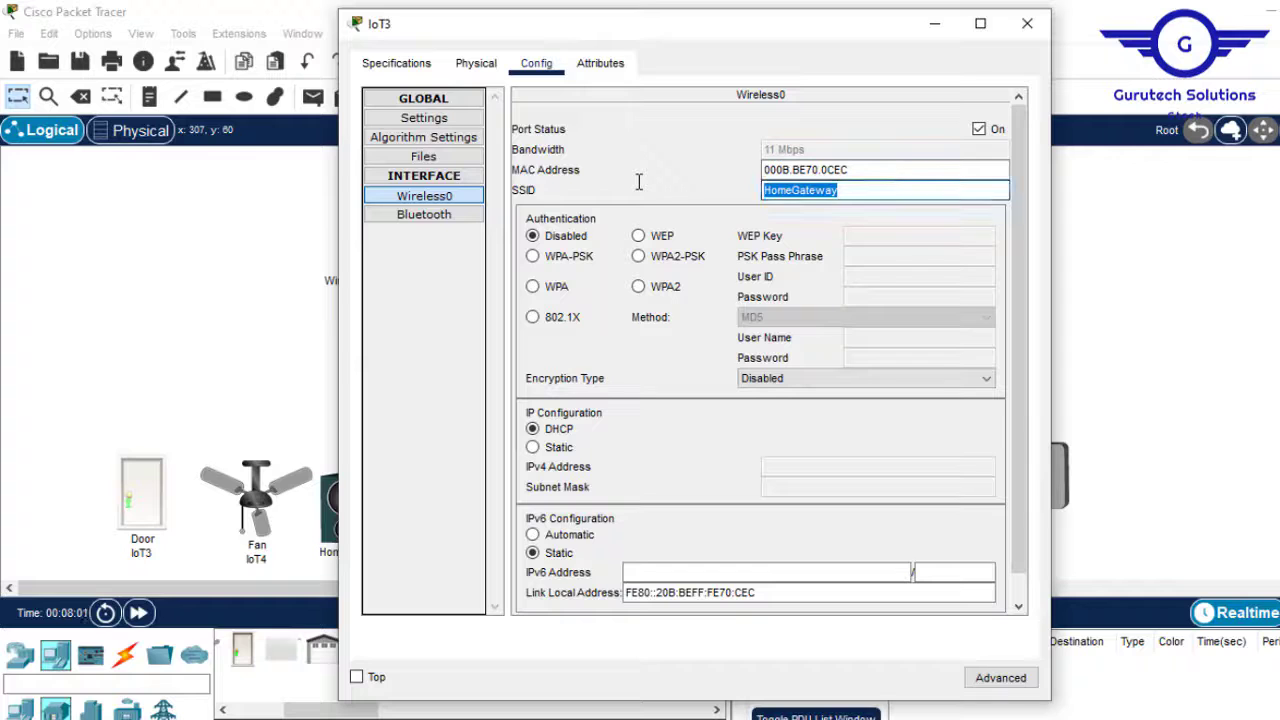
type("IOT-HR")
left_click(1027, 23)
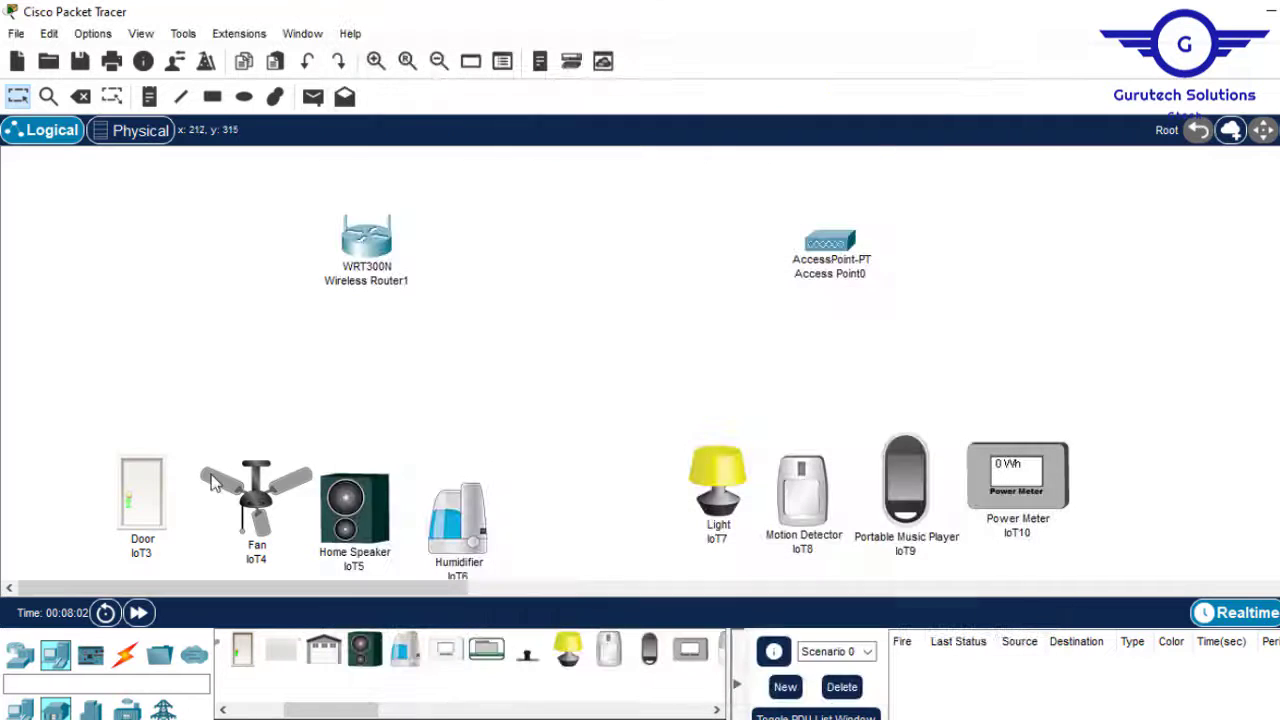
Set the Fan (IoT4) SSID to IOT-WR
left_click(258, 505)
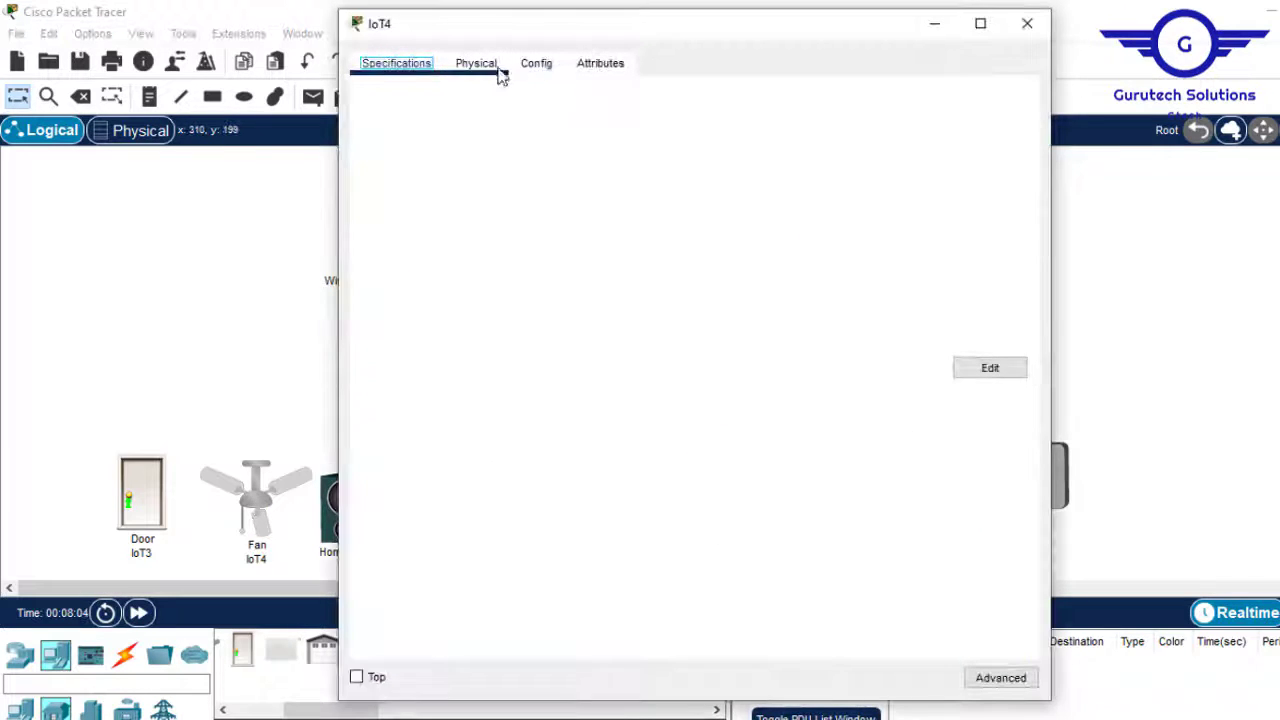
left_click(536, 66)
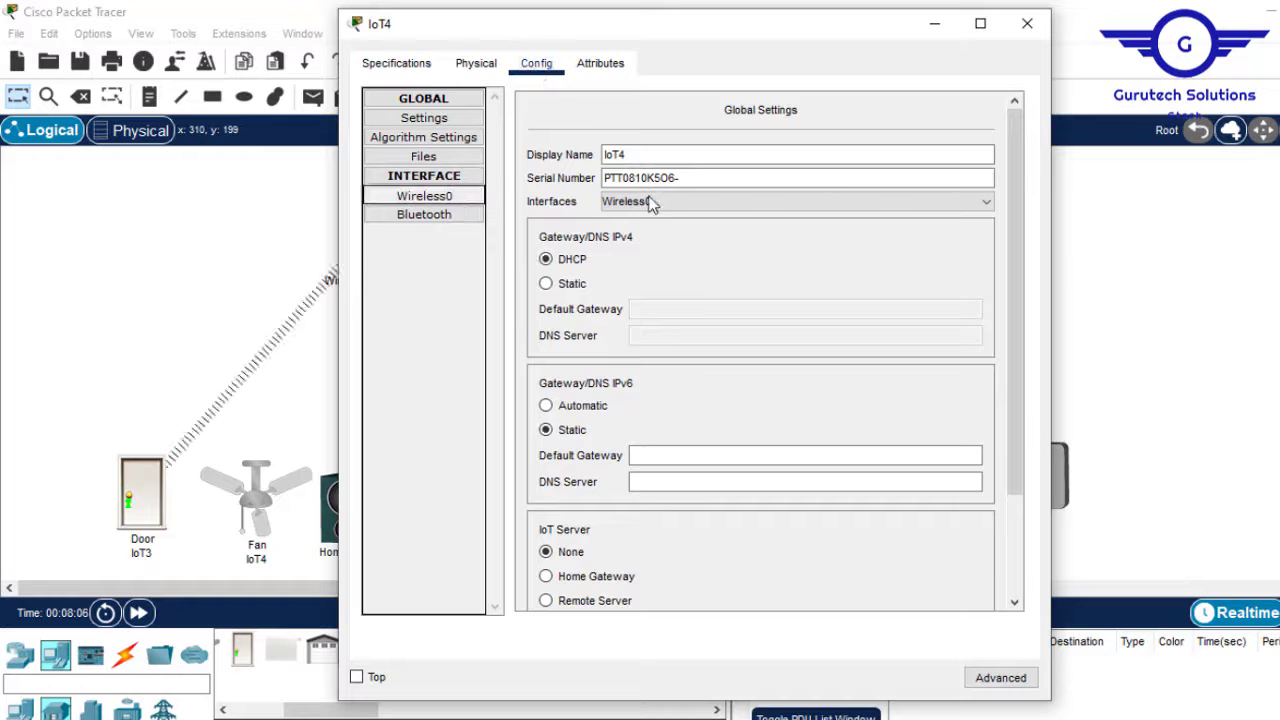
double_click(851, 189)
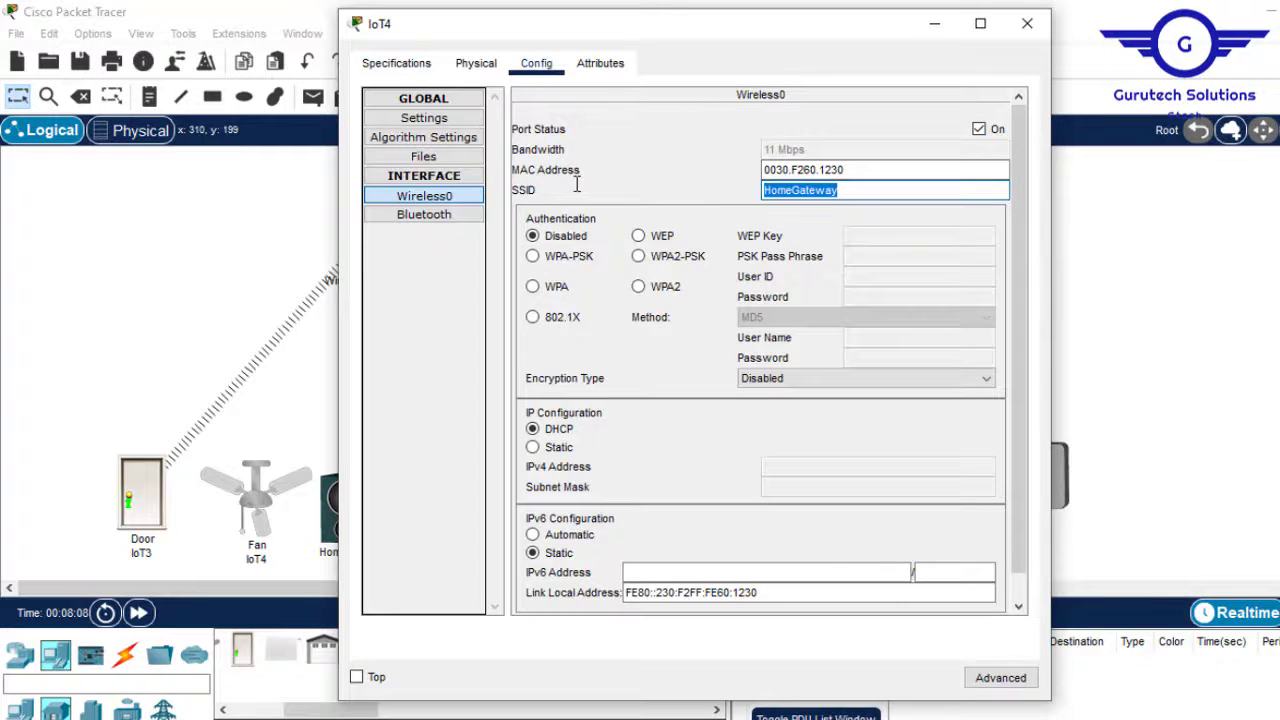
type("IOTWR")
left_click(1027, 23)
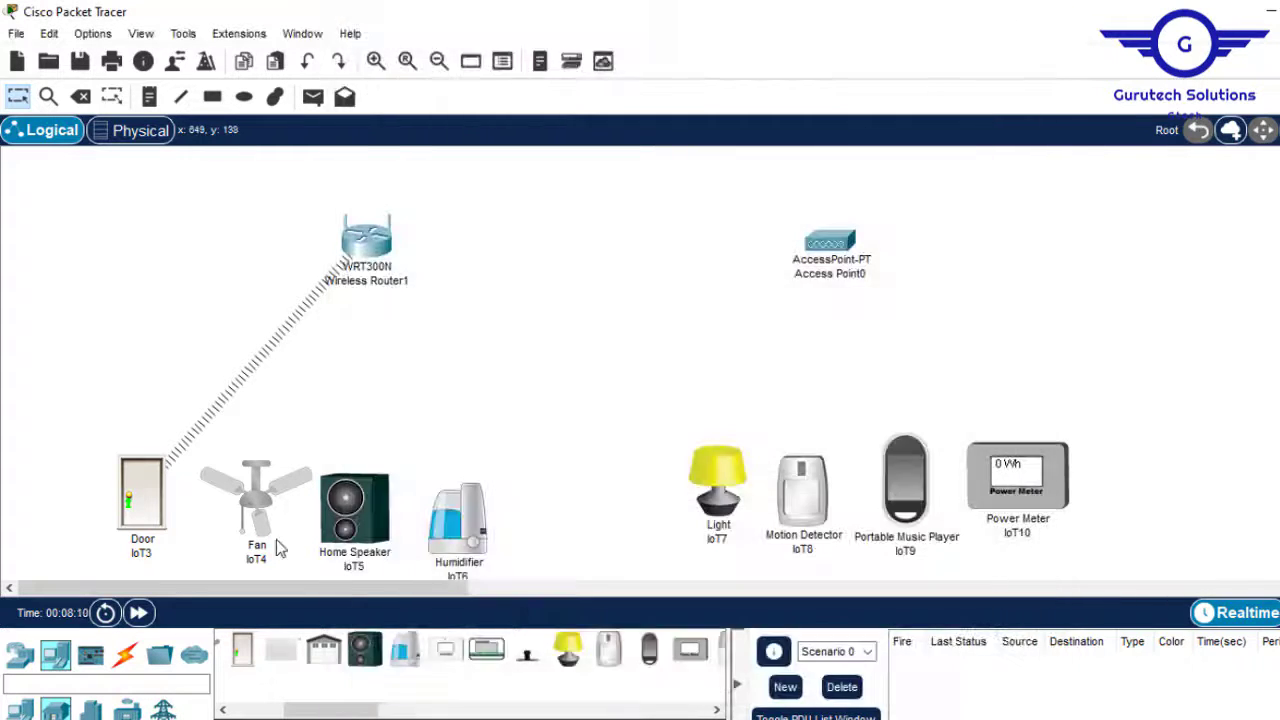
Set the Home Speaker (IoT5) SSID from HomeGateway to IOT-WR
left_click(348, 506)
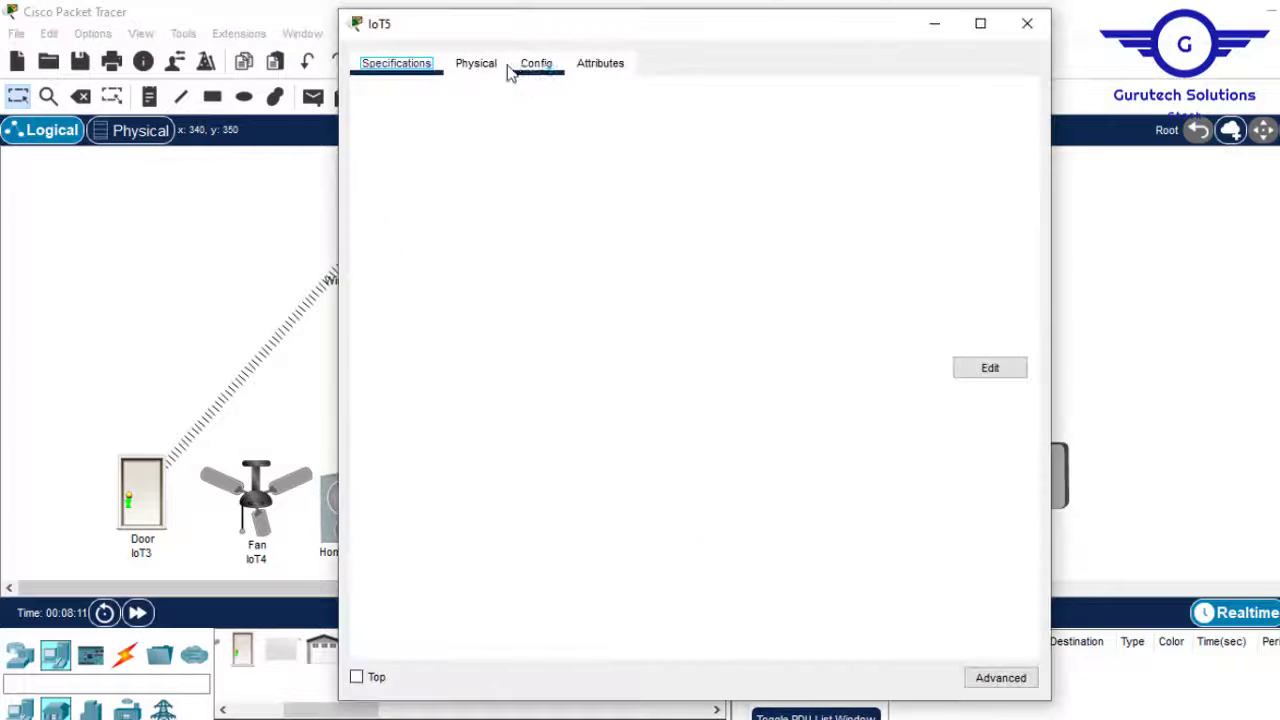
left_click(520, 66)
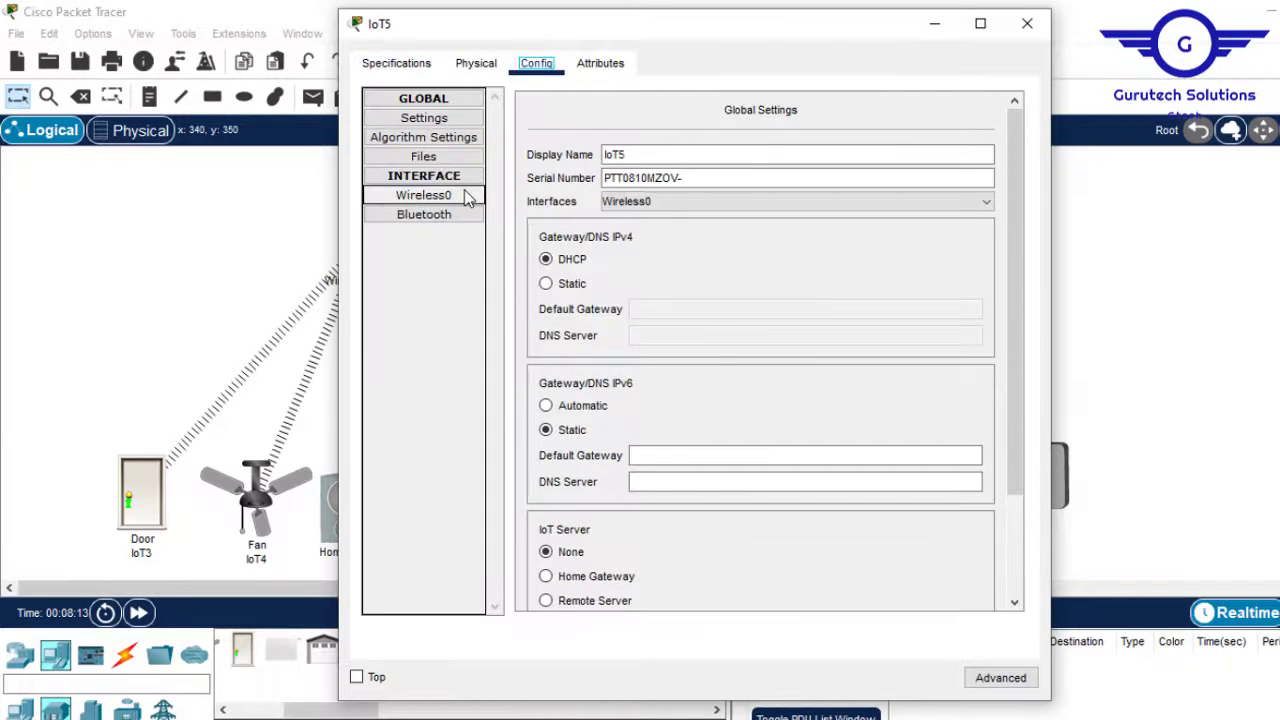
left_click(468, 197)
left_click(848, 190)
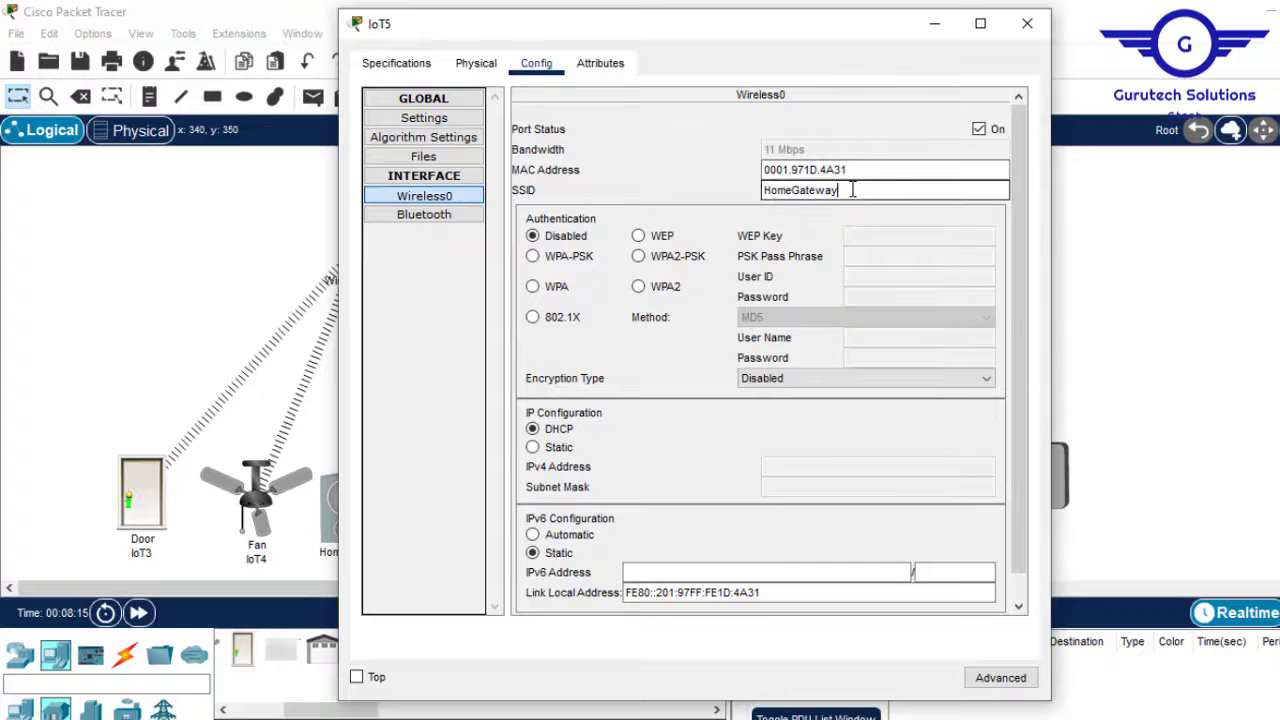
left_click_drag(848, 190, 666, 182)
type("IOT-WR")
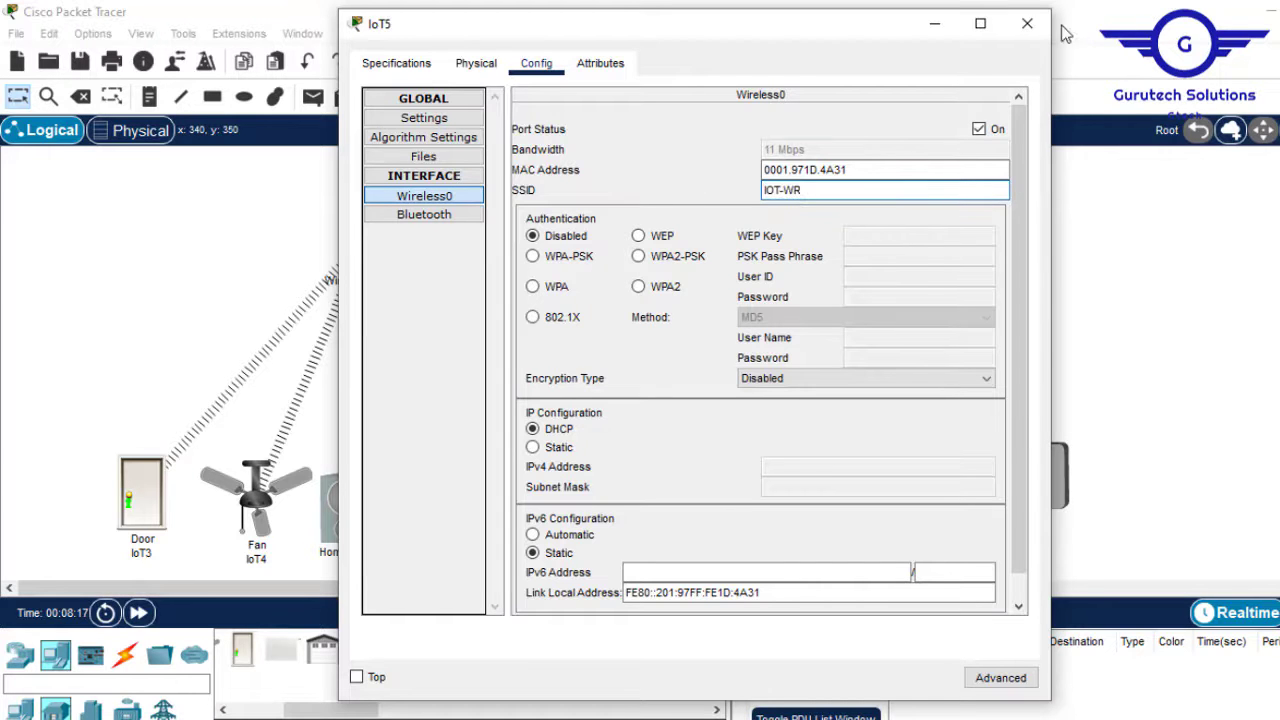
left_click(1027, 23)
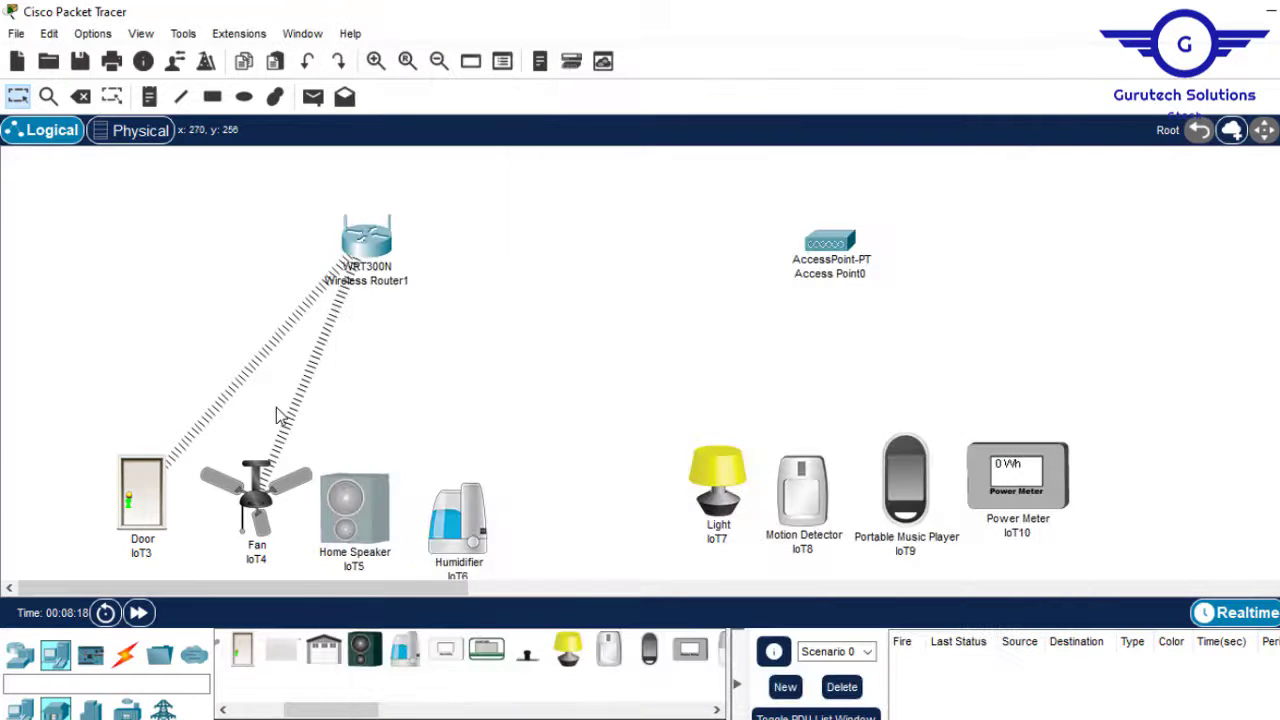
Set the Humidifier (IoT6) SSID from HomeGateway to IOT-WR
left_click(465, 518)
left_click(480, 72)
left_click(537, 62)
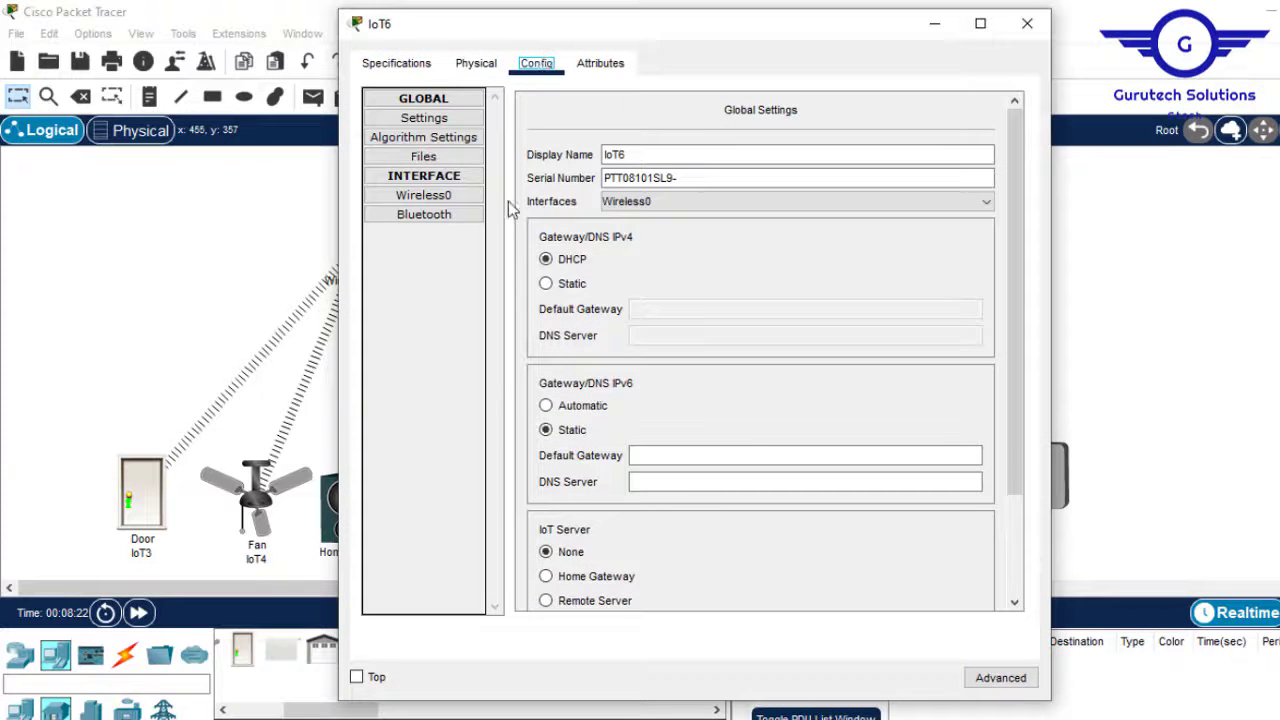
left_click(418, 195)
left_click(864, 192)
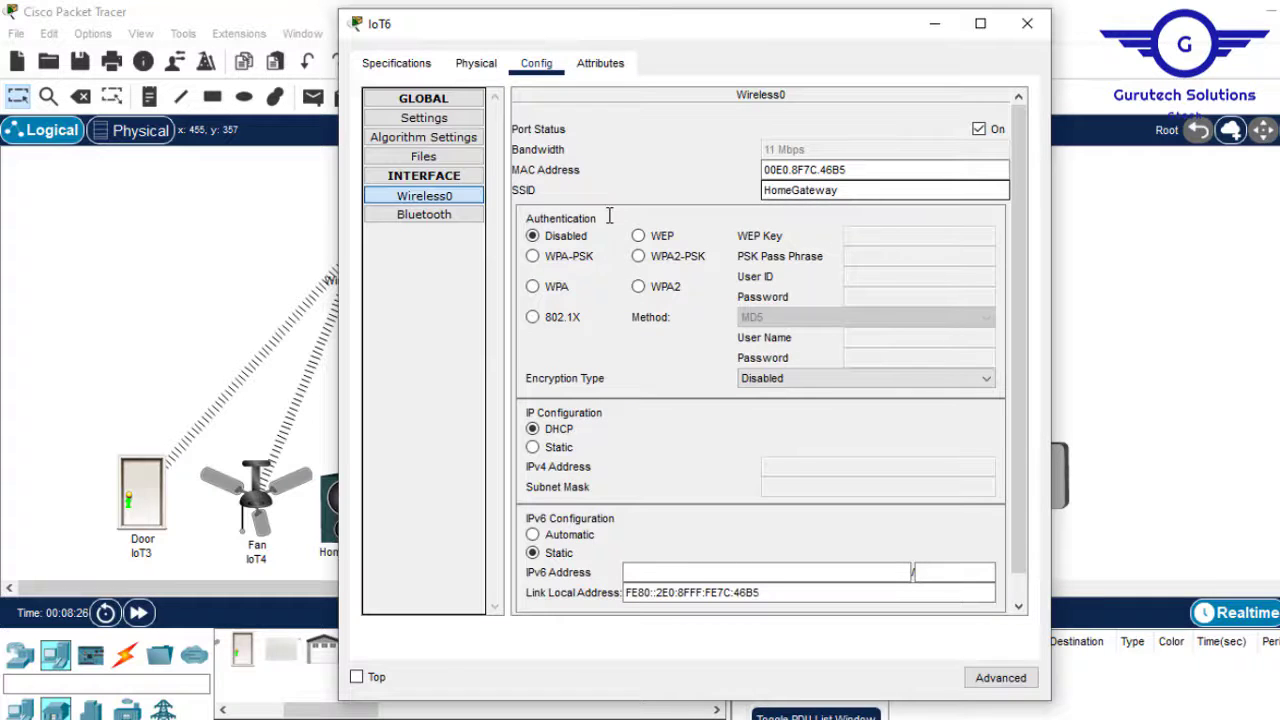
key("BackSpace")
key("BackSpace")
key("BackSpace")
key("BackSpace")
key("BackSpace")
key("BackSpace")
key("BackSpace")
key("BackSpace")
key("BackSpace")
key("BackSpace")
type("IOT-WR")
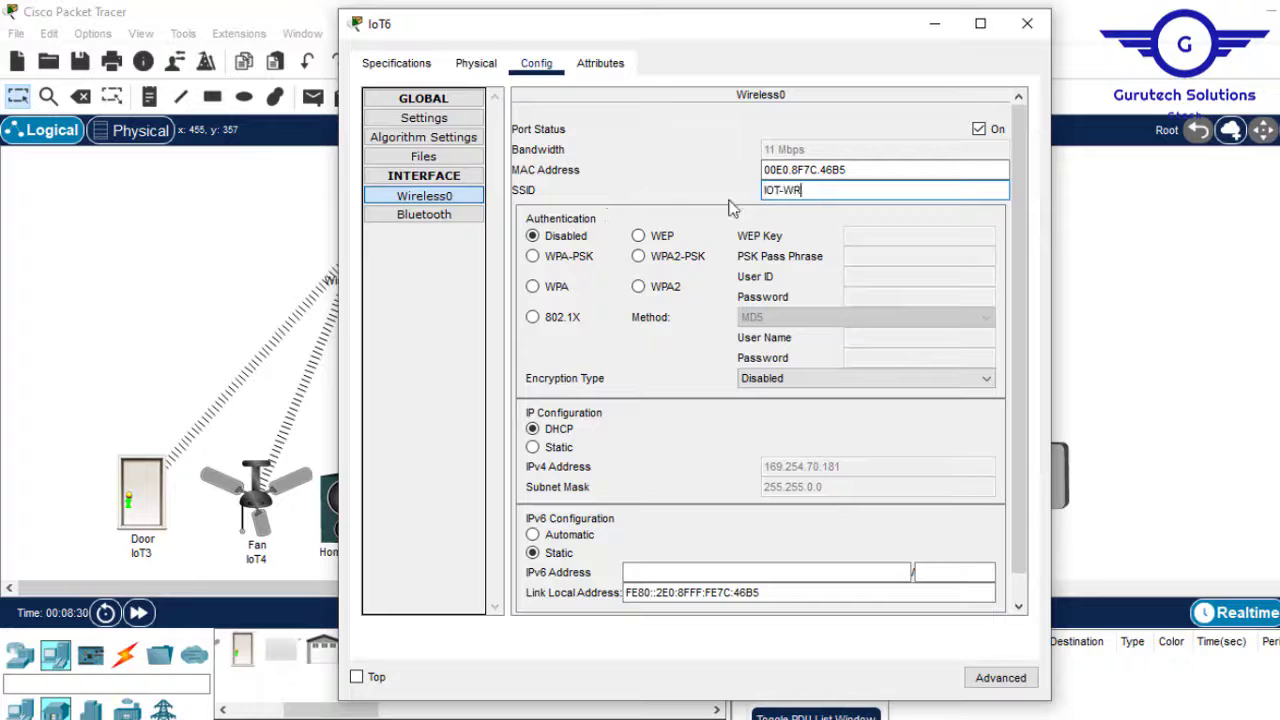
left_click(1030, 25)
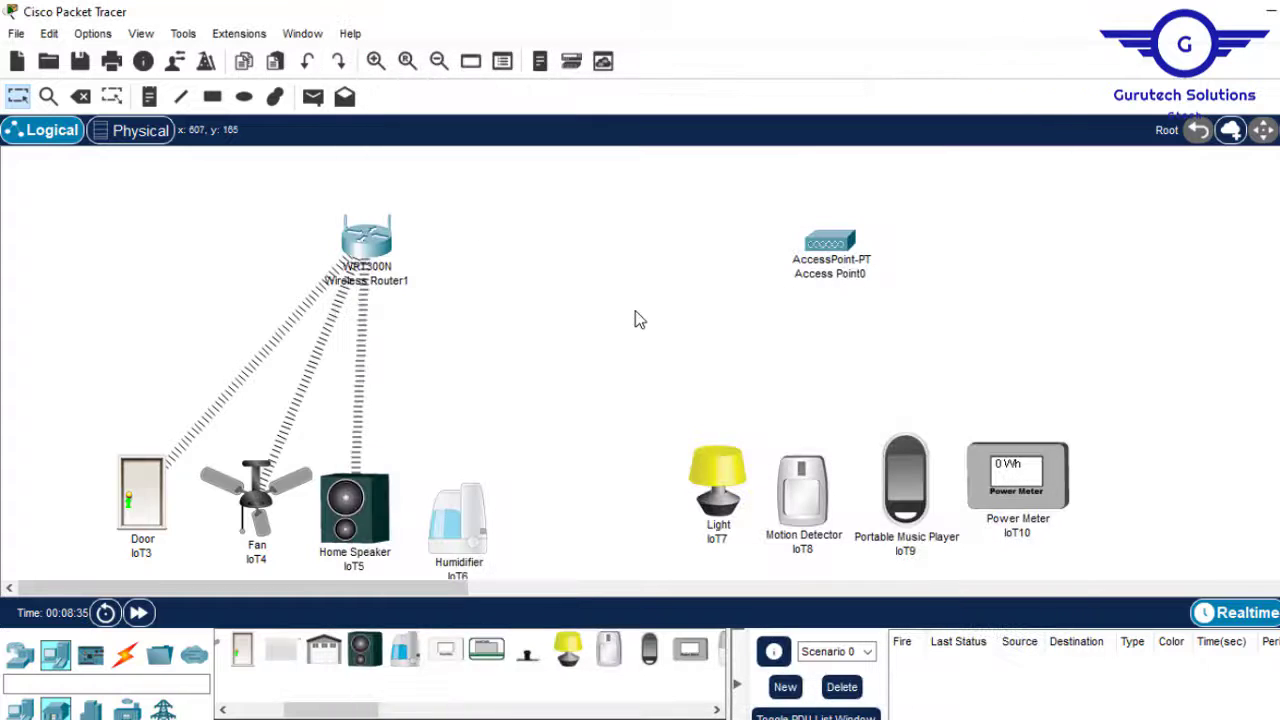
Check the Light (IoT7) current wireless SSID without changing it
left_click(740, 487)
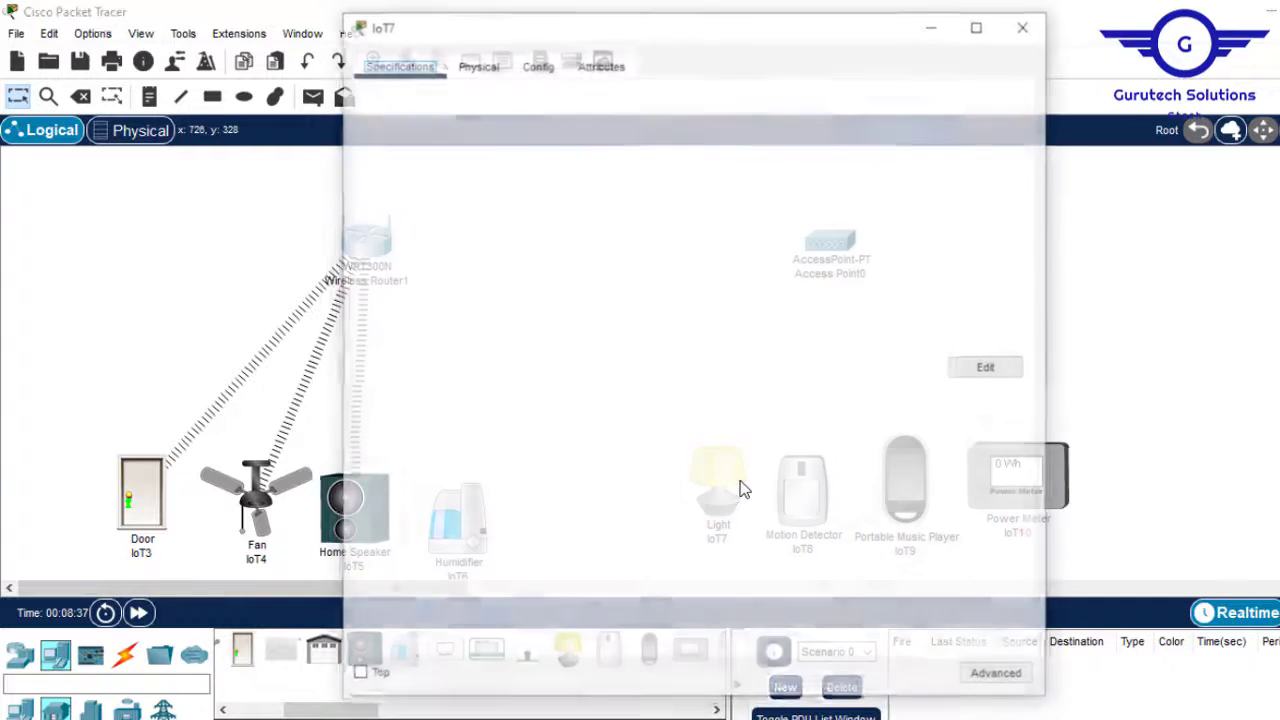
left_click(540, 65)
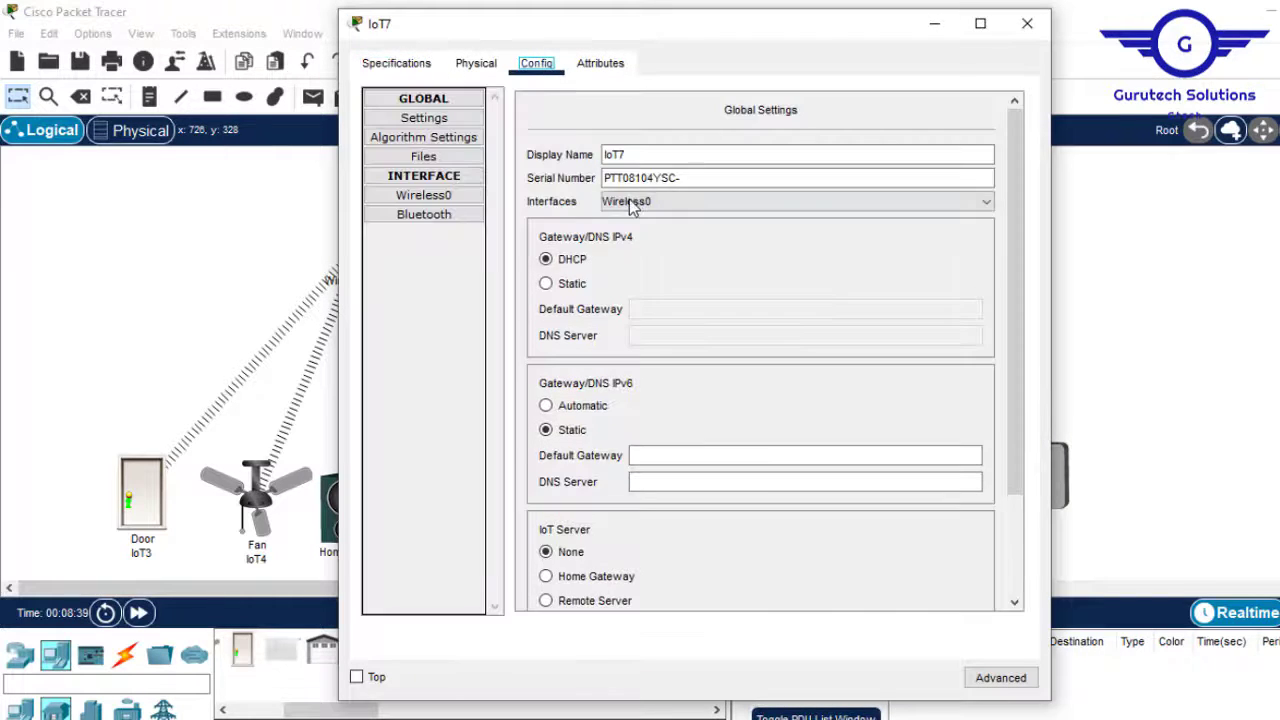
left_click(422, 195)
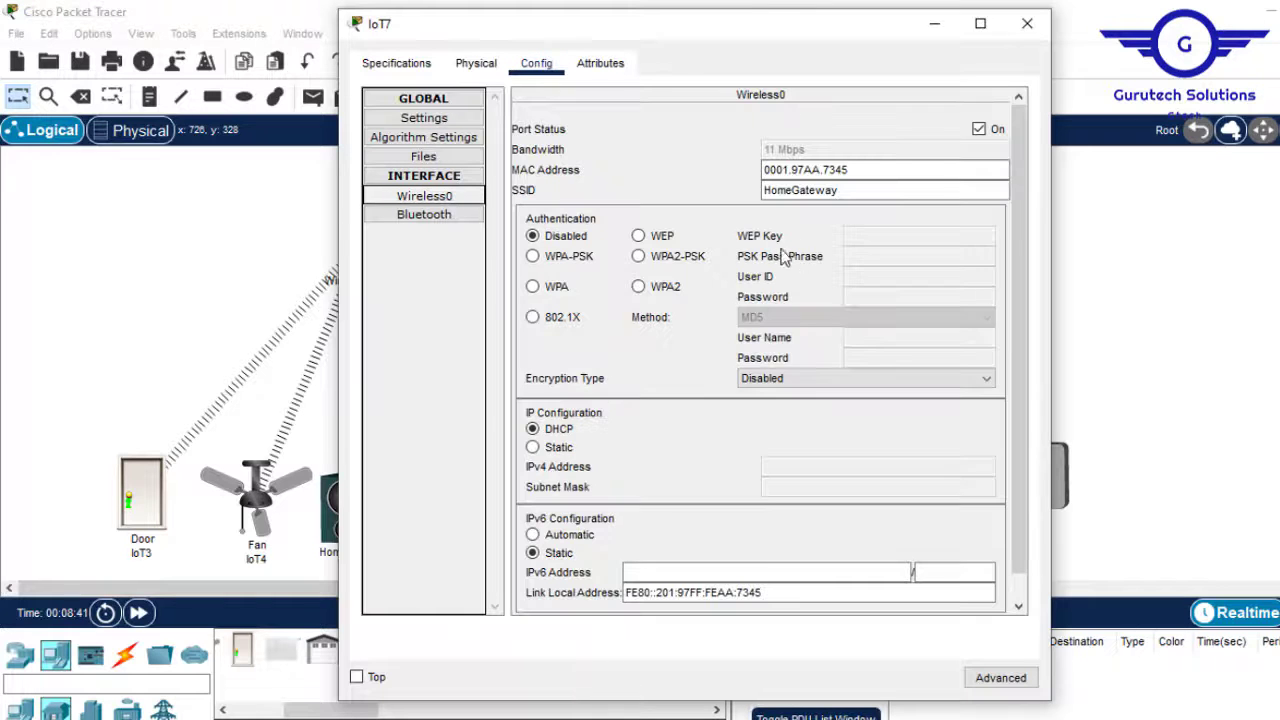
left_click(851, 191)
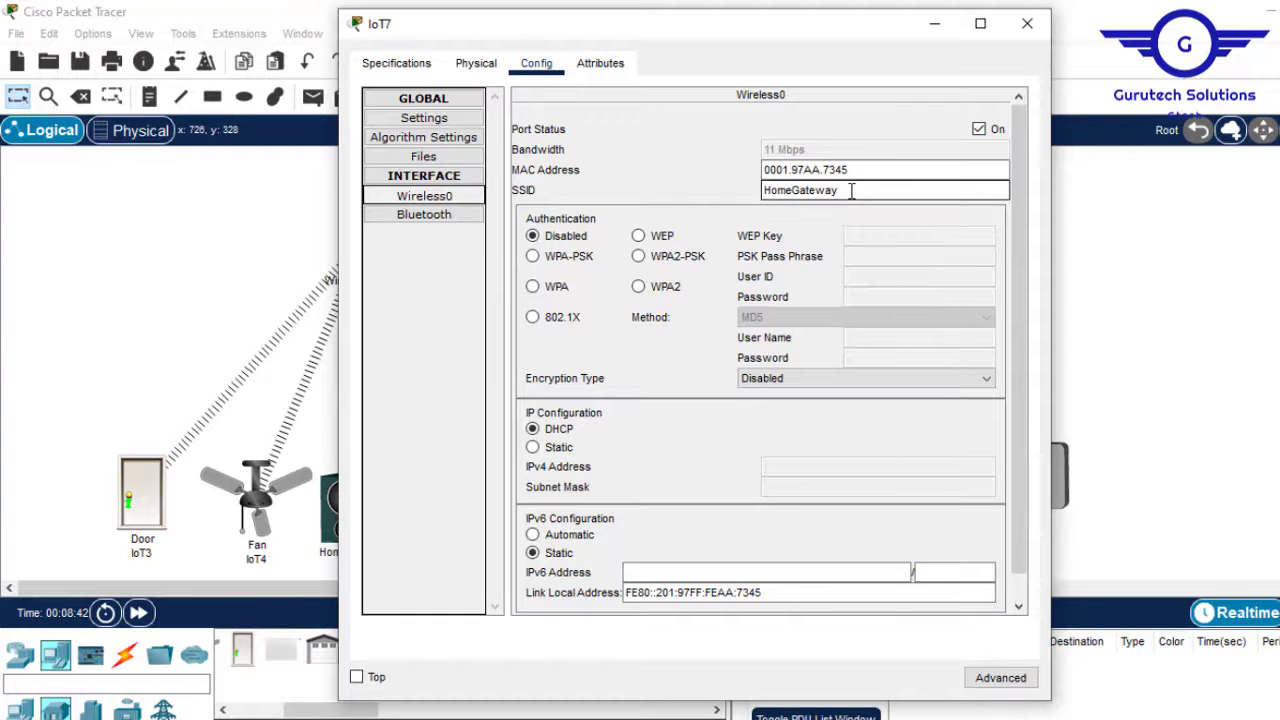
left_click(1017, 30)
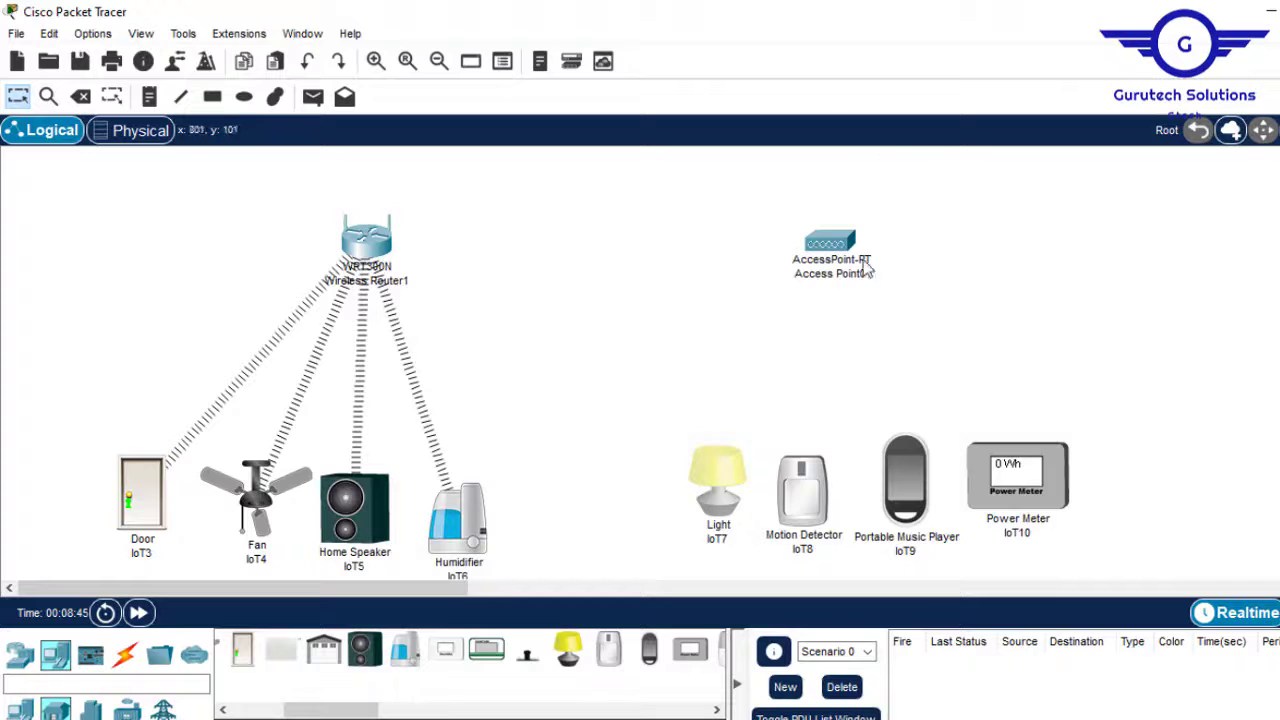
Change Access Point0's Port 1 SSID from Default to IOT-AP
left_click(850, 240)
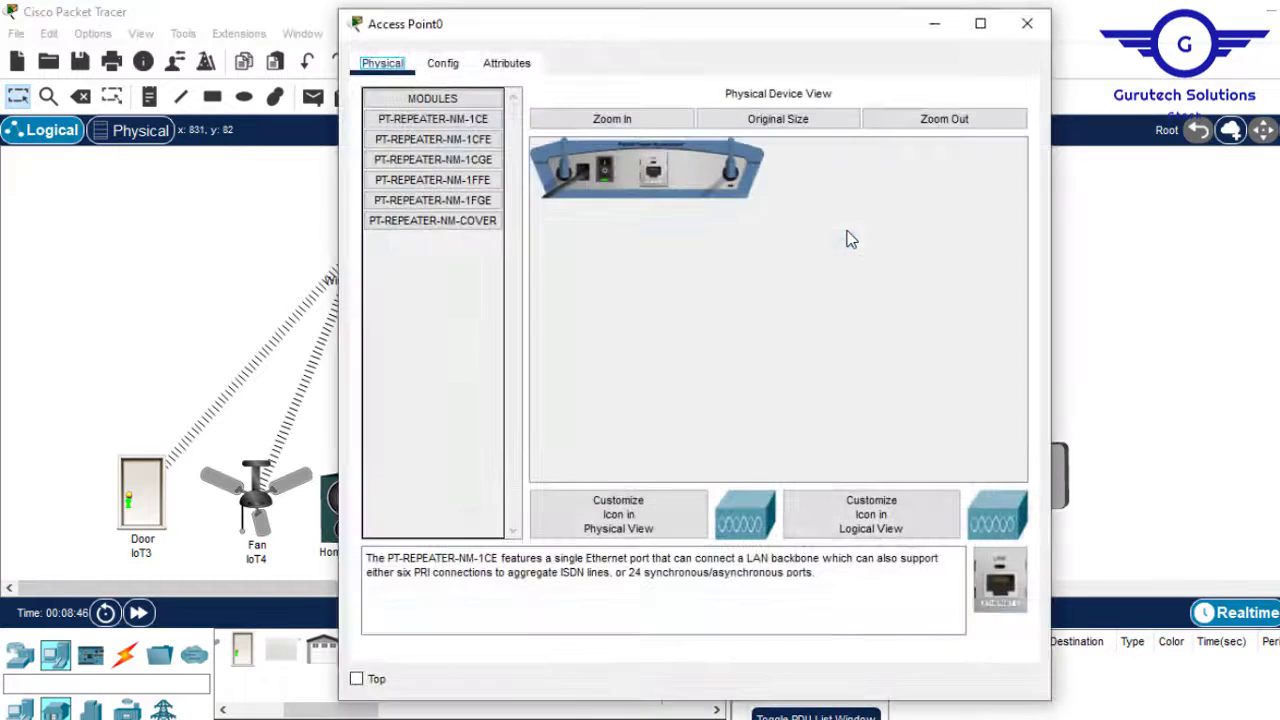
left_click(443, 64)
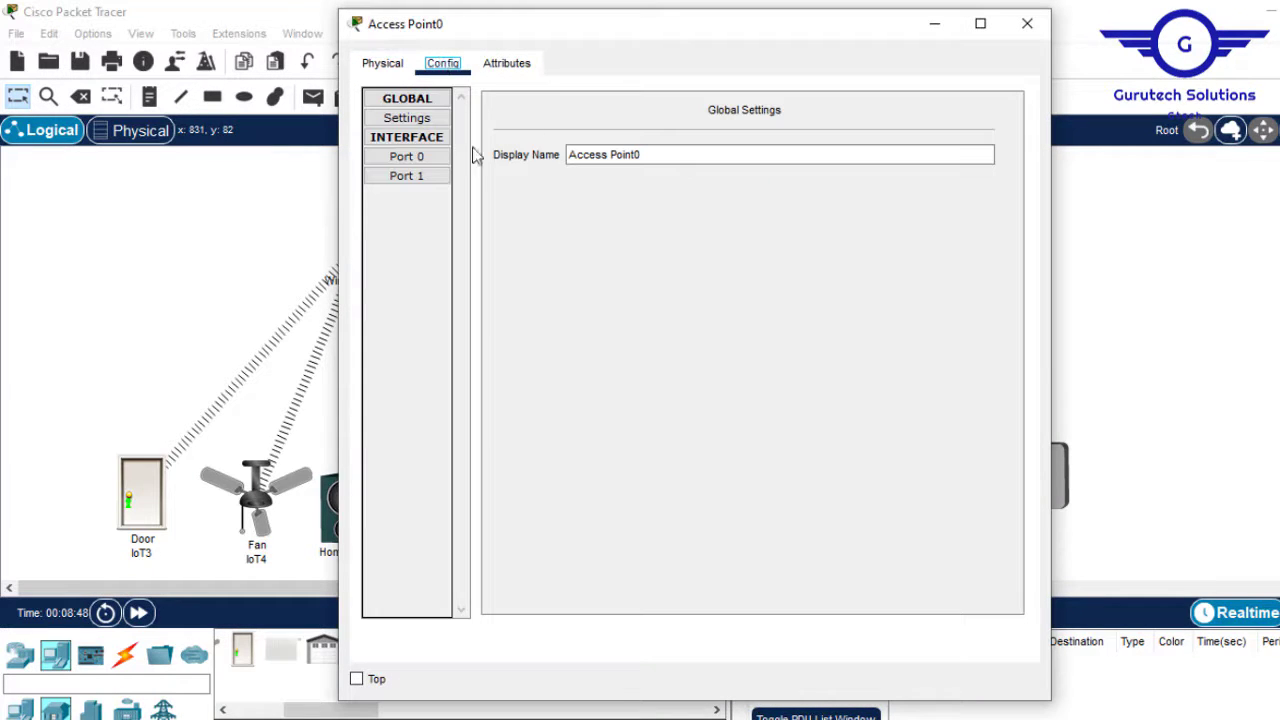
left_click(421, 178)
left_click(808, 152)
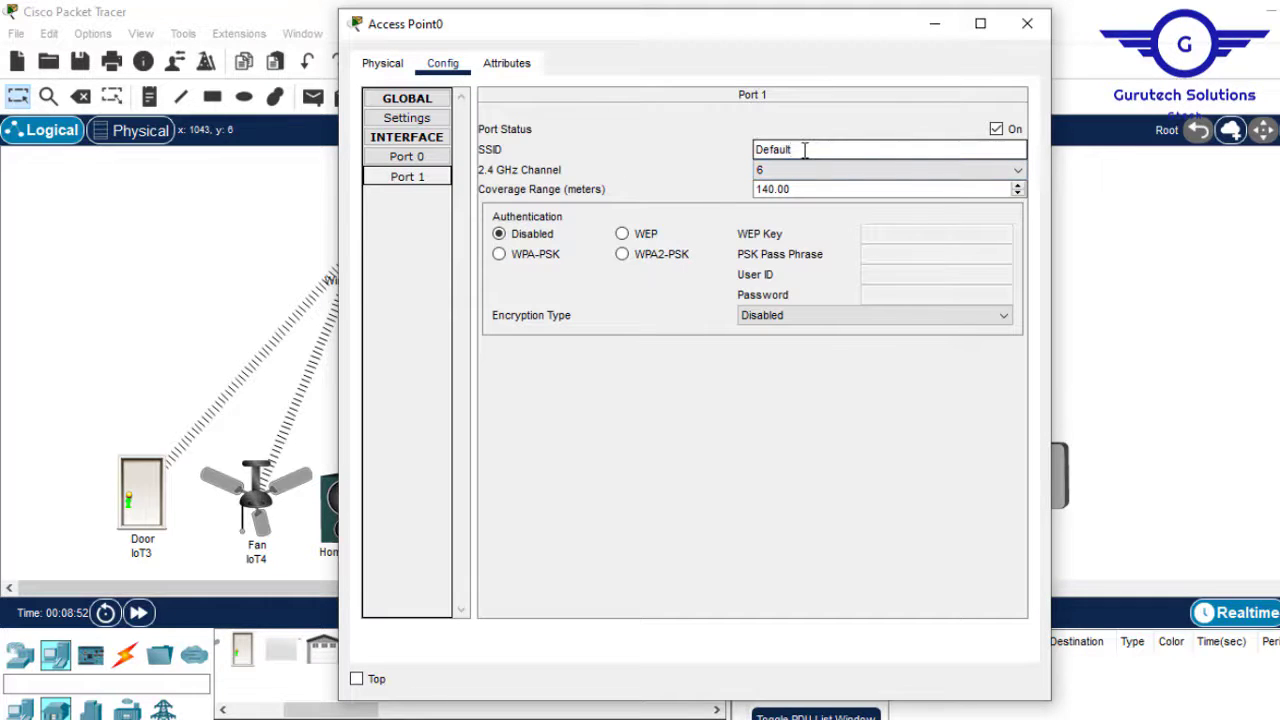
double_click(805, 150)
type("IOT-WR")
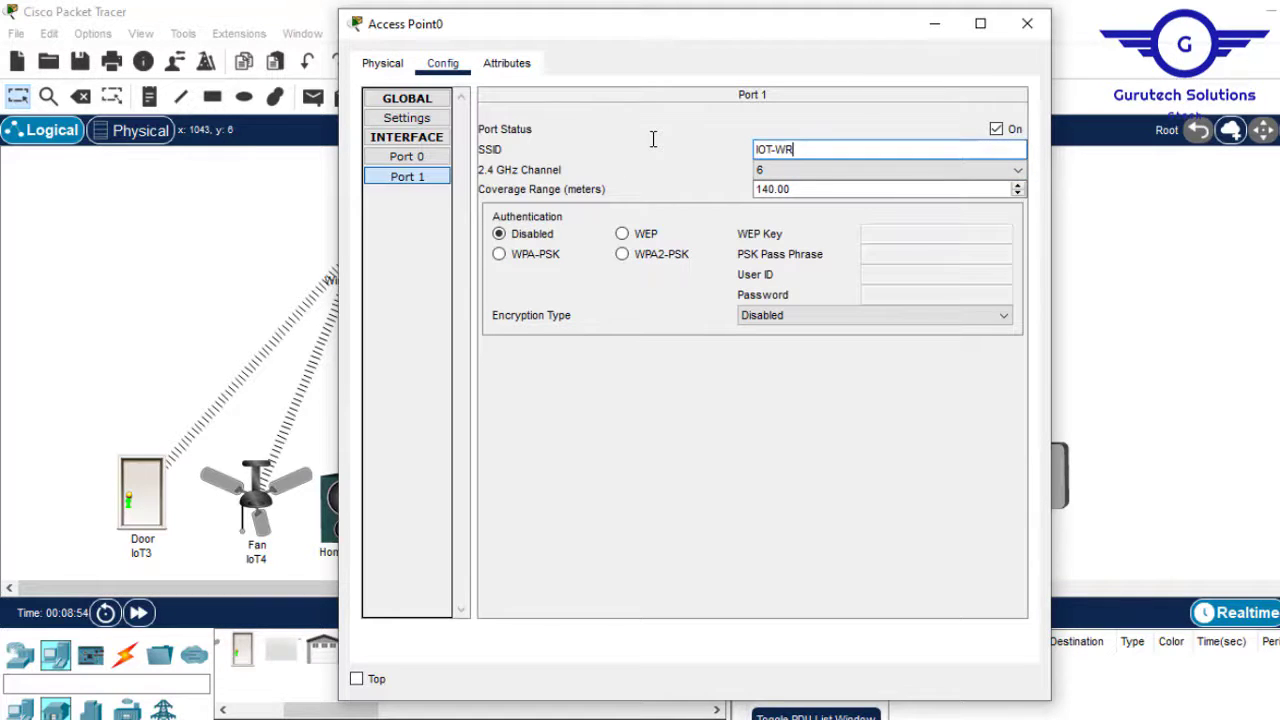
key("BackSpace")
key("ctrl+a")
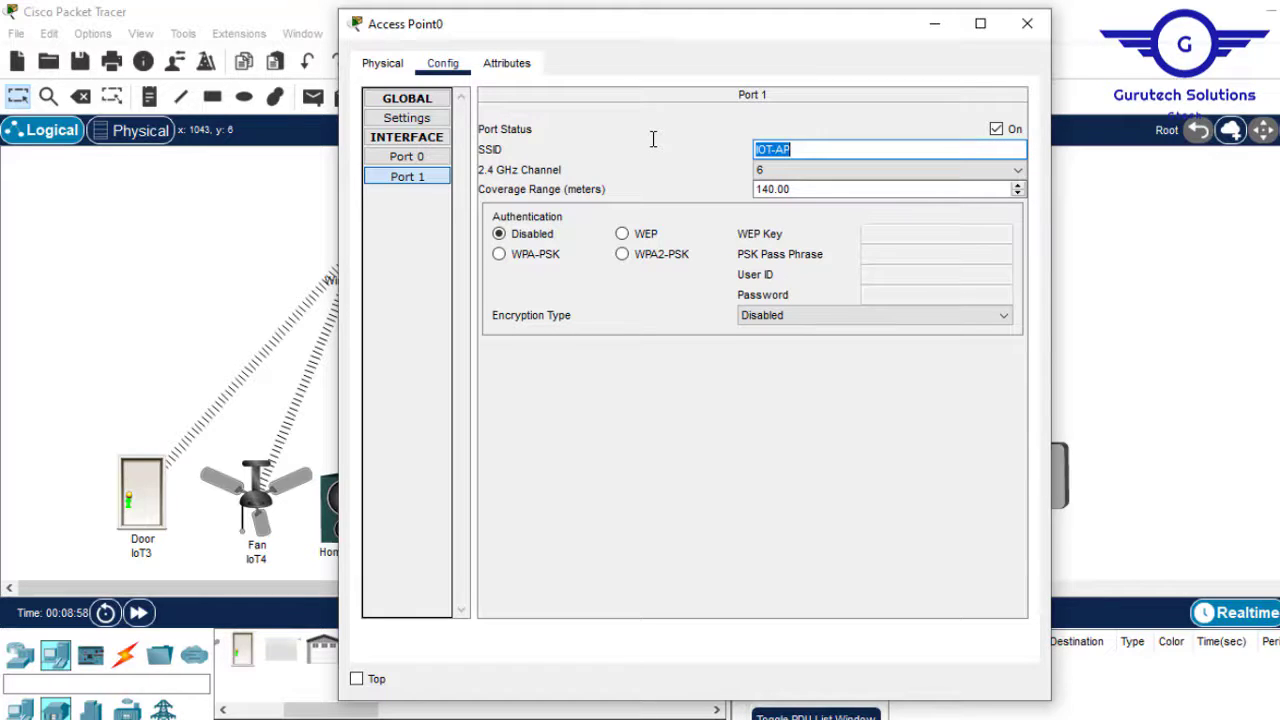
left_click(1027, 23)
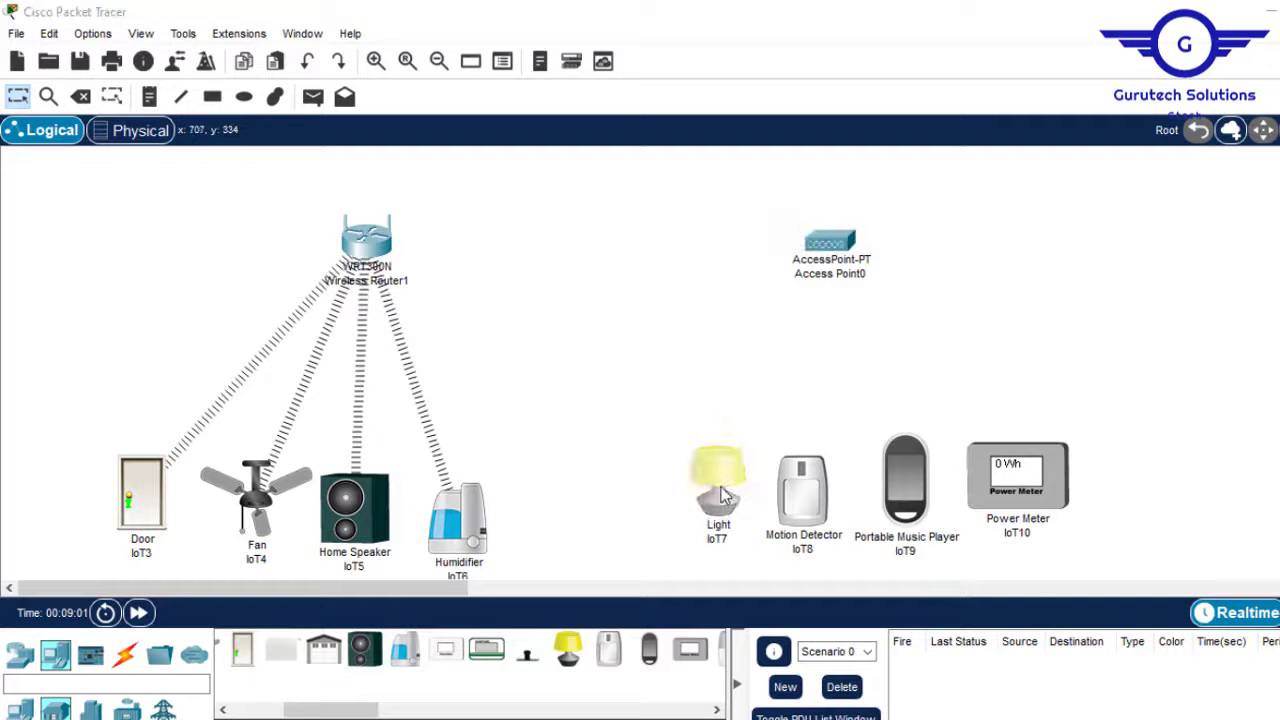
Change the Light and Motion Detector SSIDs from HomeGateway to IOT-AP
left_click(722, 495)
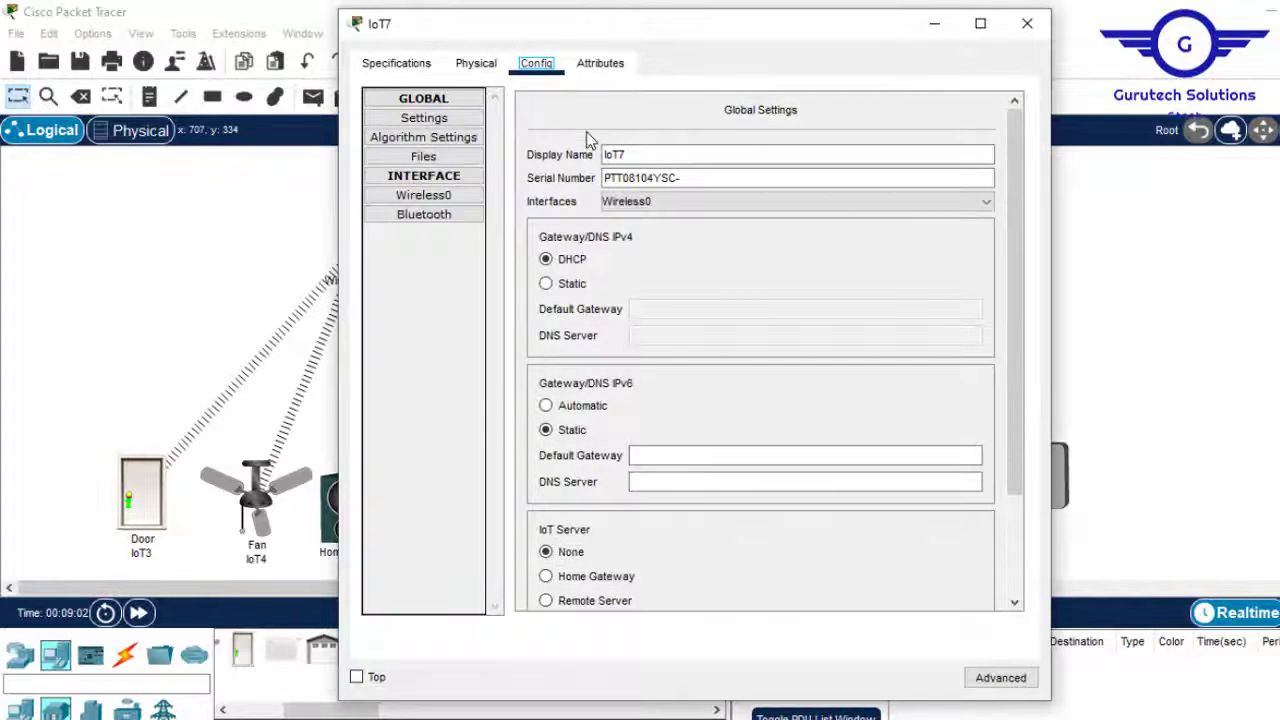
left_click(430, 217)
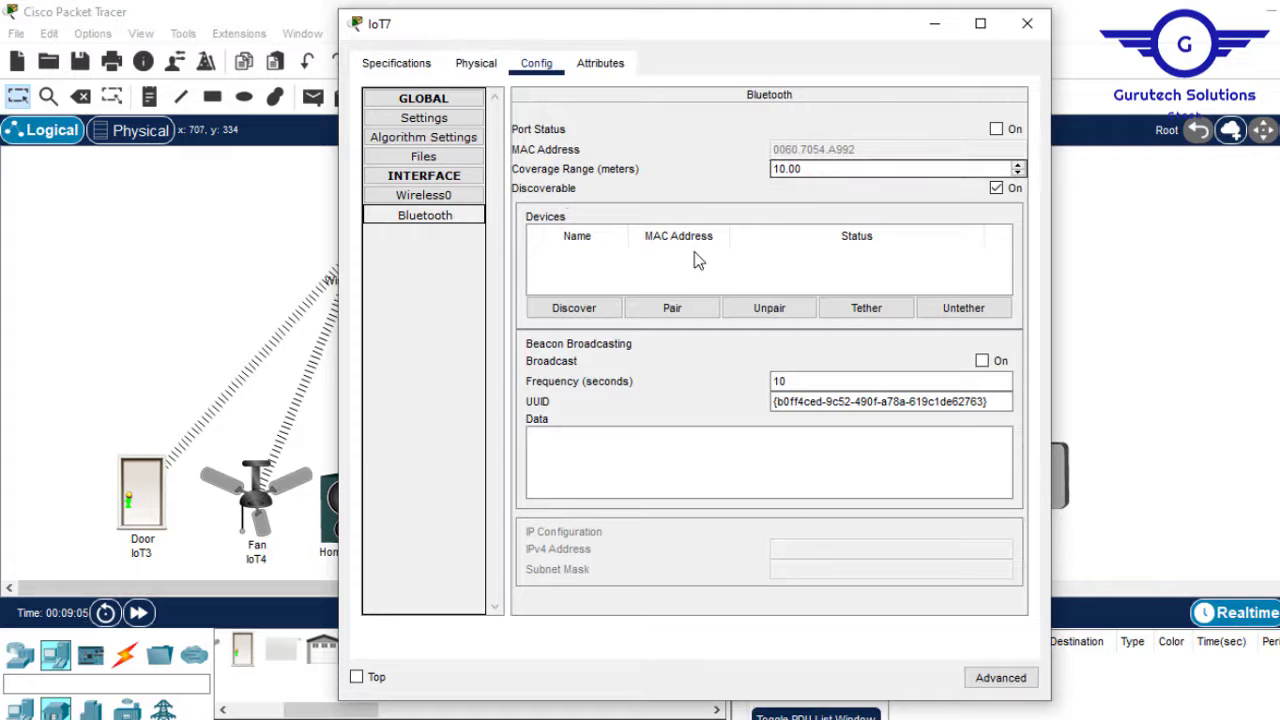
left_click(463, 199)
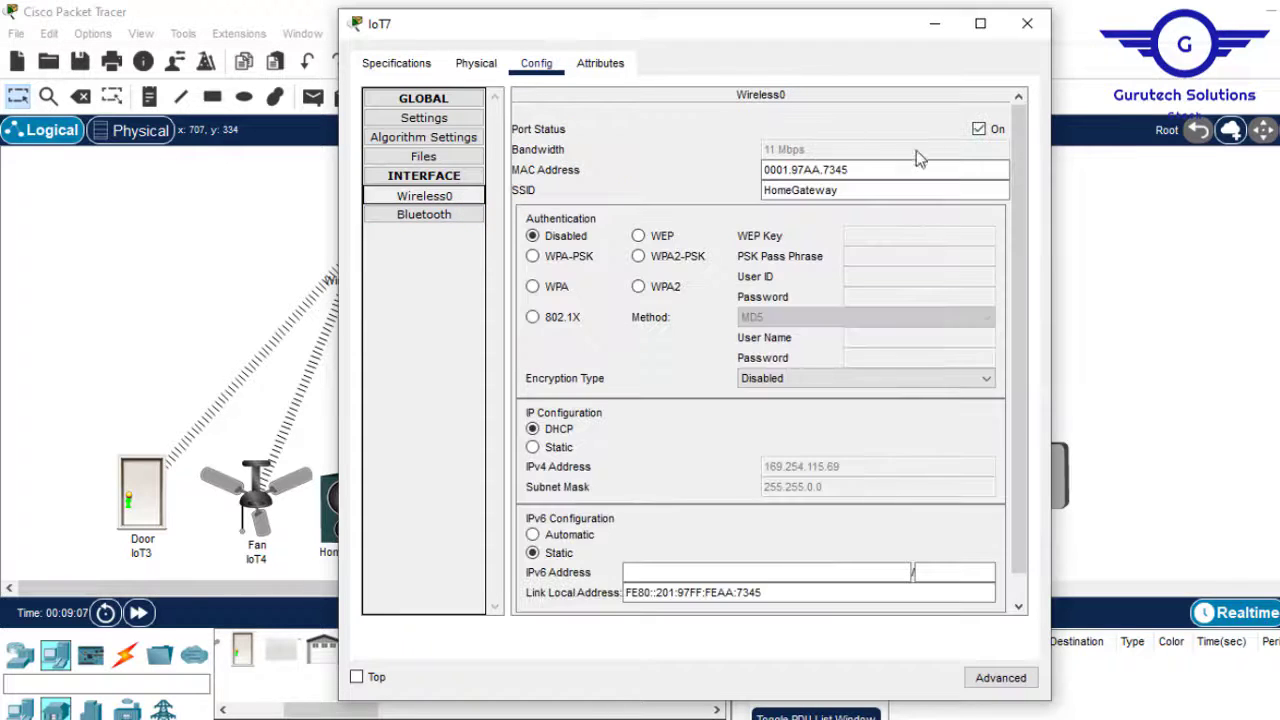
left_click(853, 191)
left_click_drag(853, 191, 594, 180)
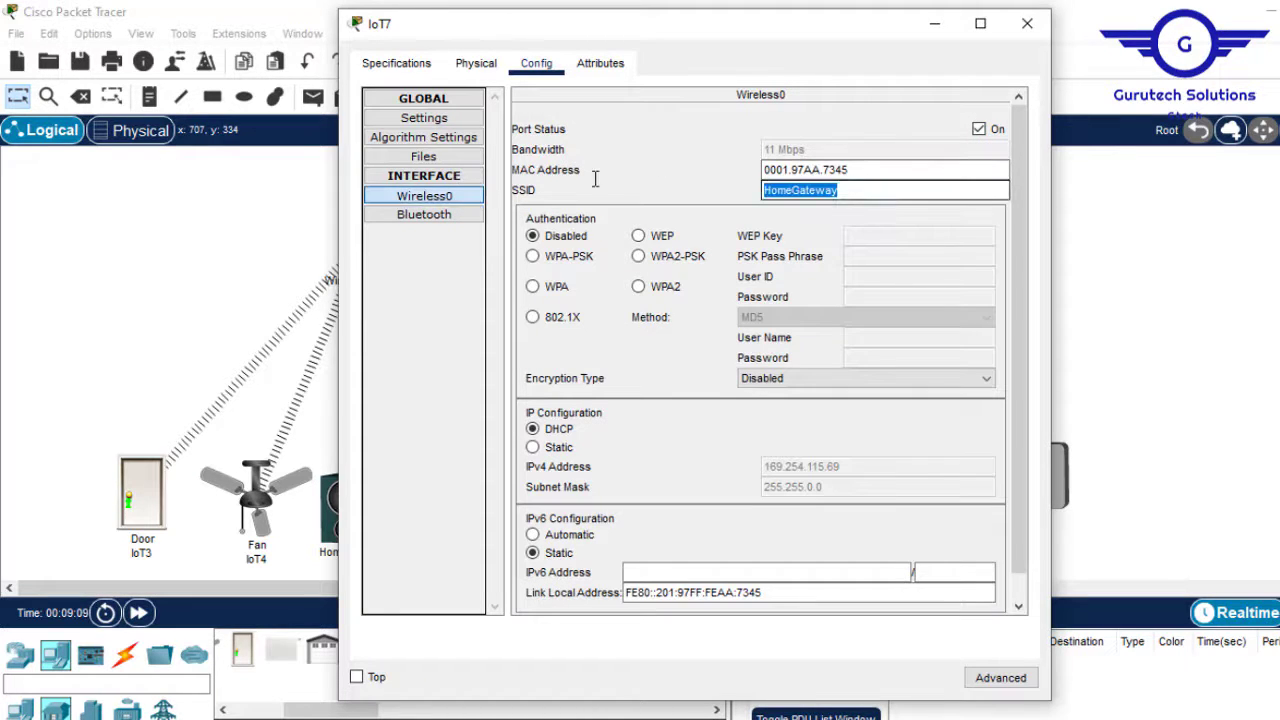
type("IOT-AP")
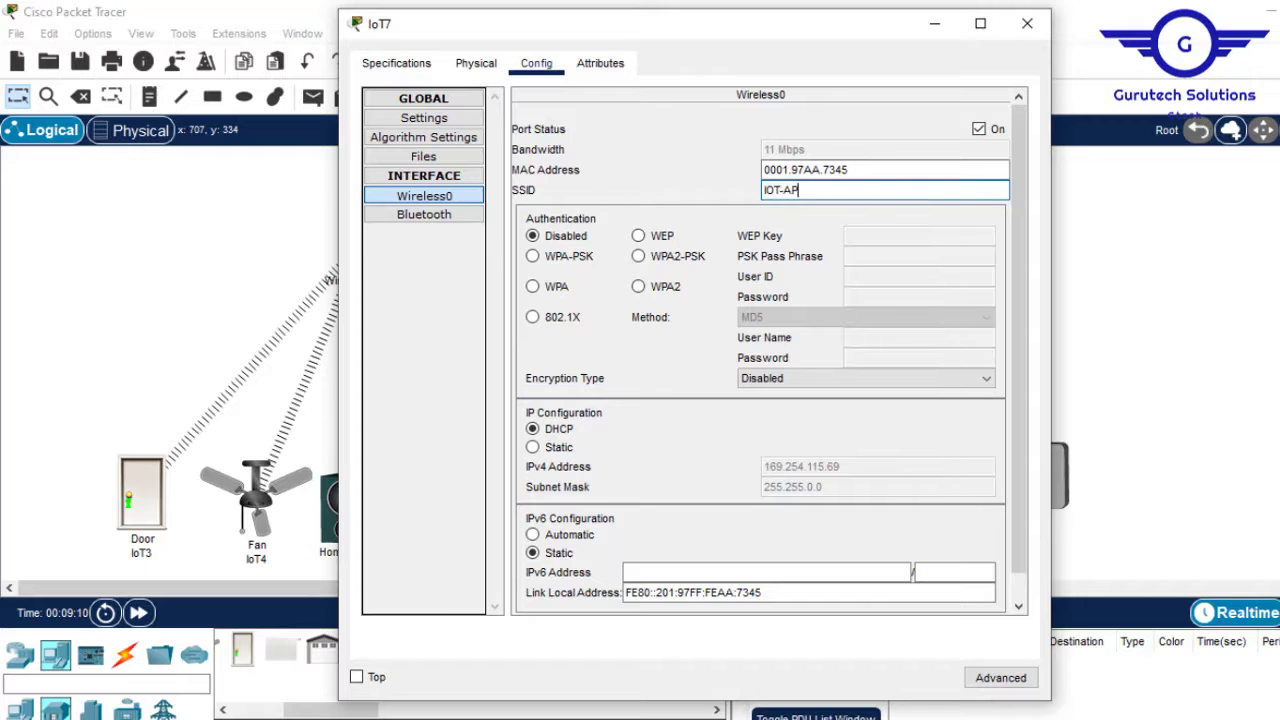
left_click(1027, 23)
left_click(800, 510)
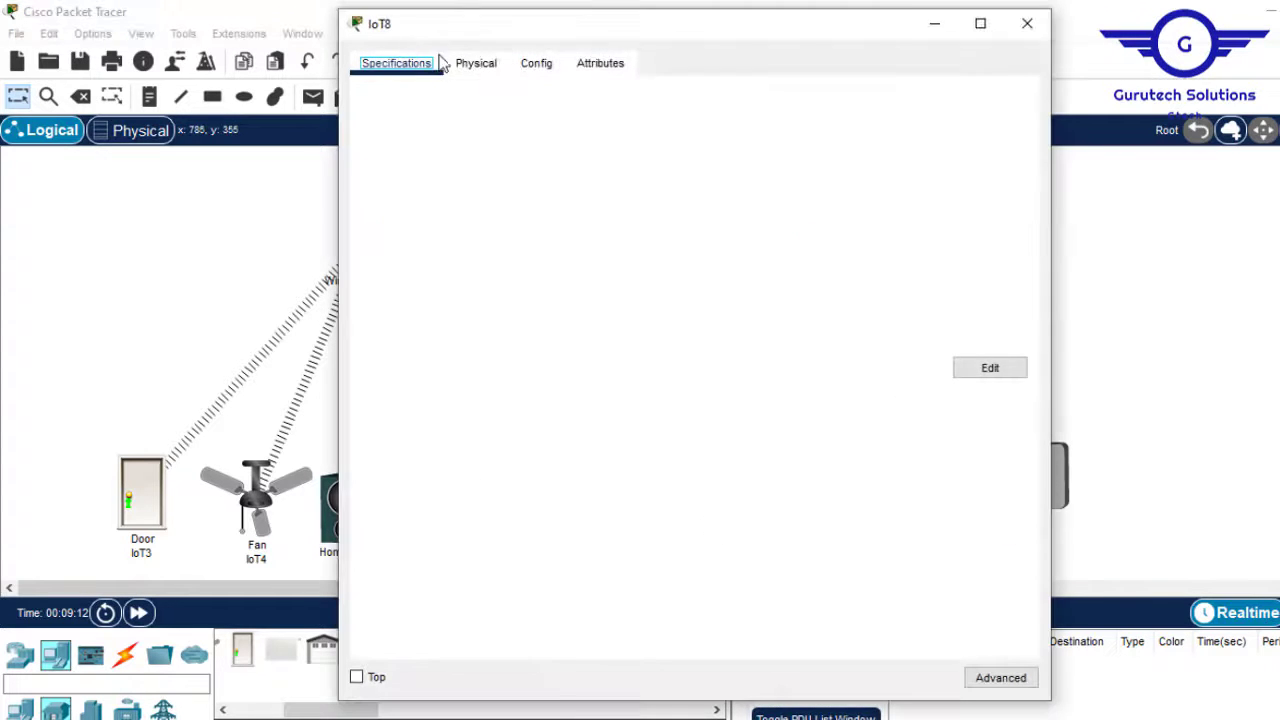
left_click(536, 63)
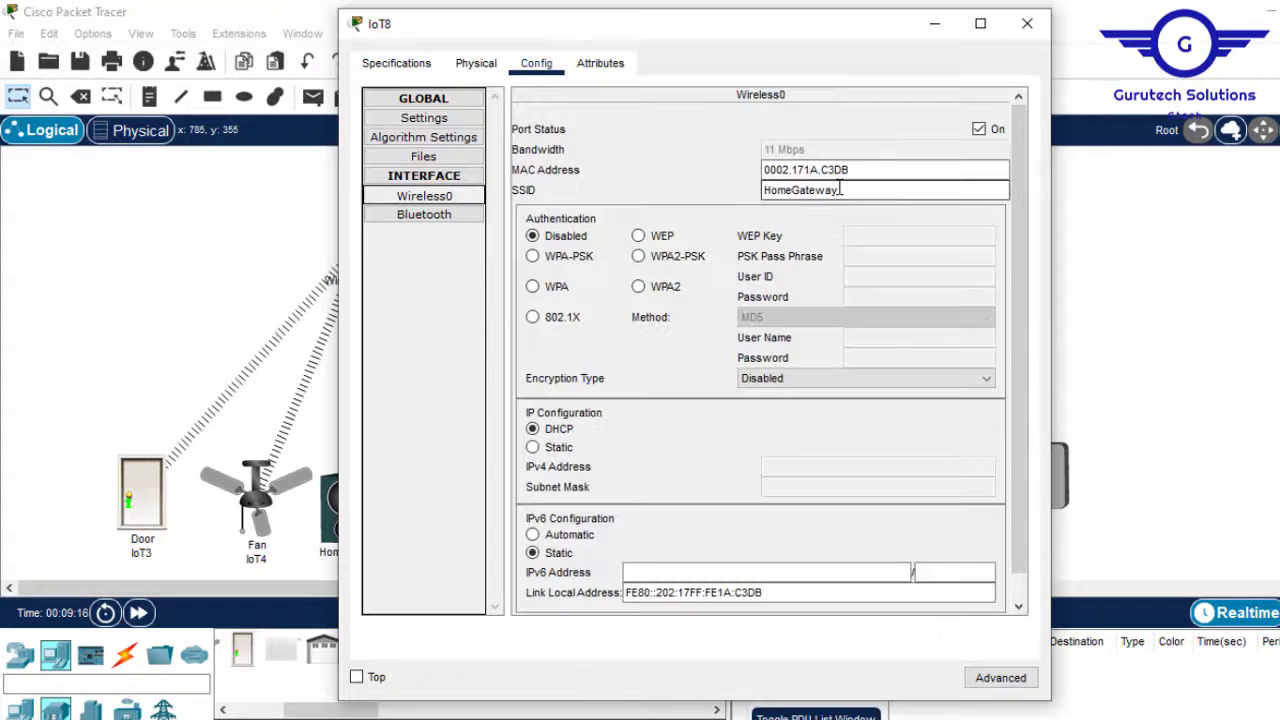
left_click_drag(840, 190, 674, 183)
type("IOT-AP")
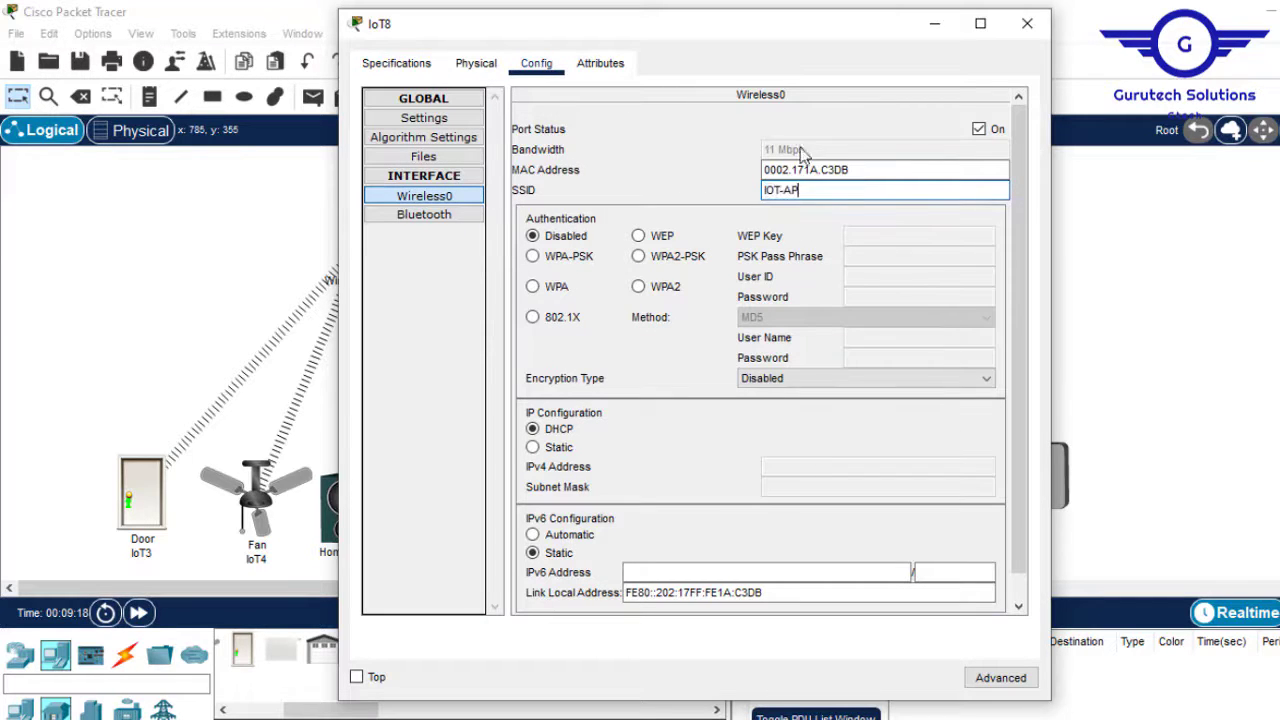
left_click(1027, 28)
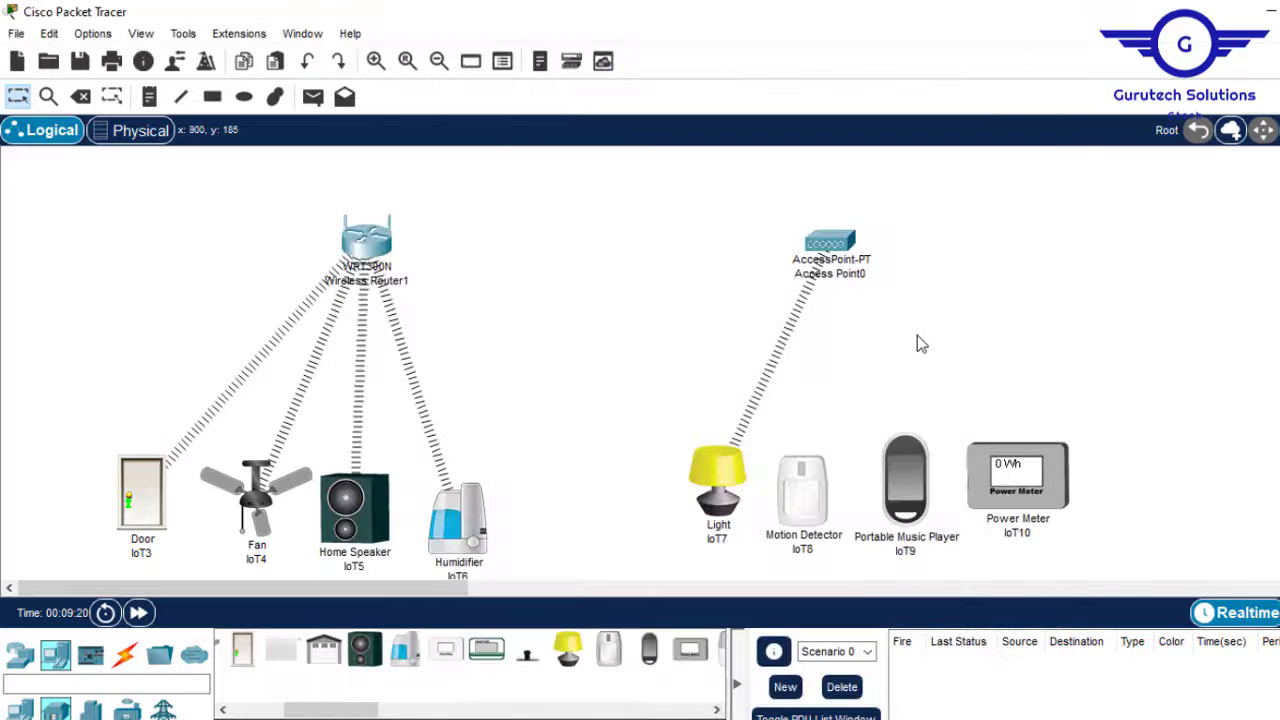
Change the Portable Music Player and Power Meter SSIDs from HomeGateway to IOT-AP
left_click(905, 455)
left_click(487, 66)
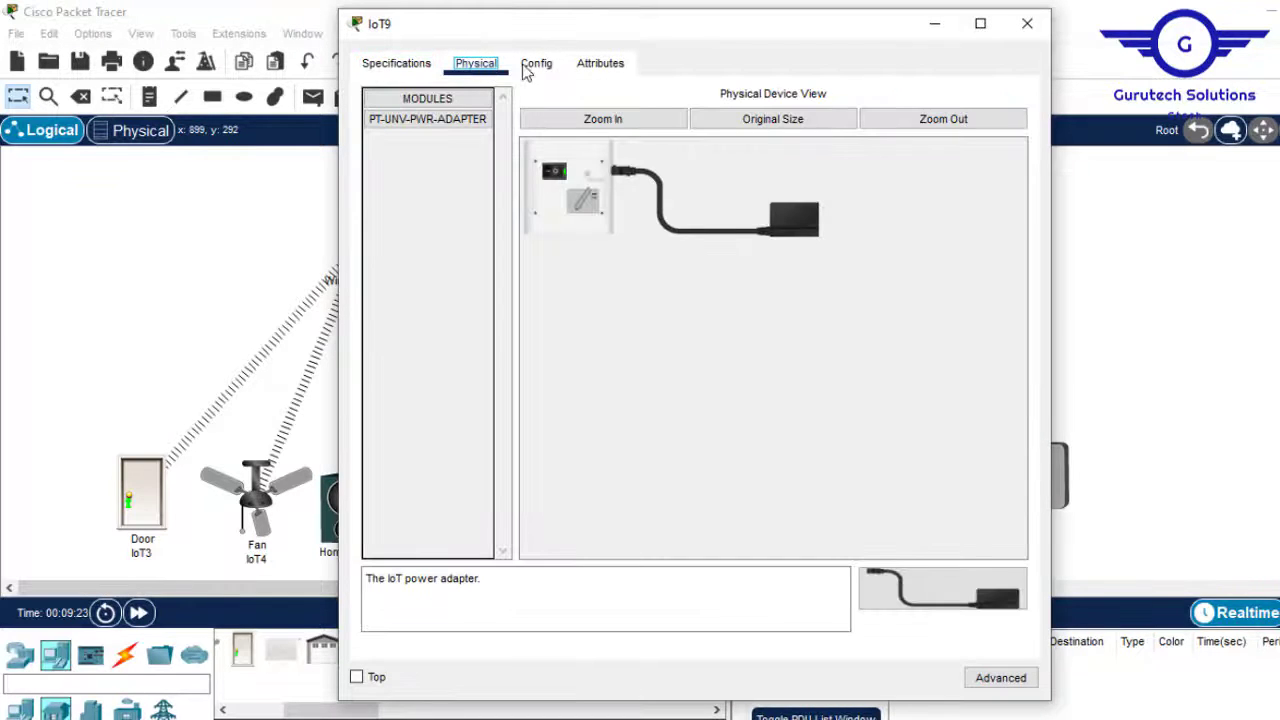
left_click(534, 66)
left_click(430, 195)
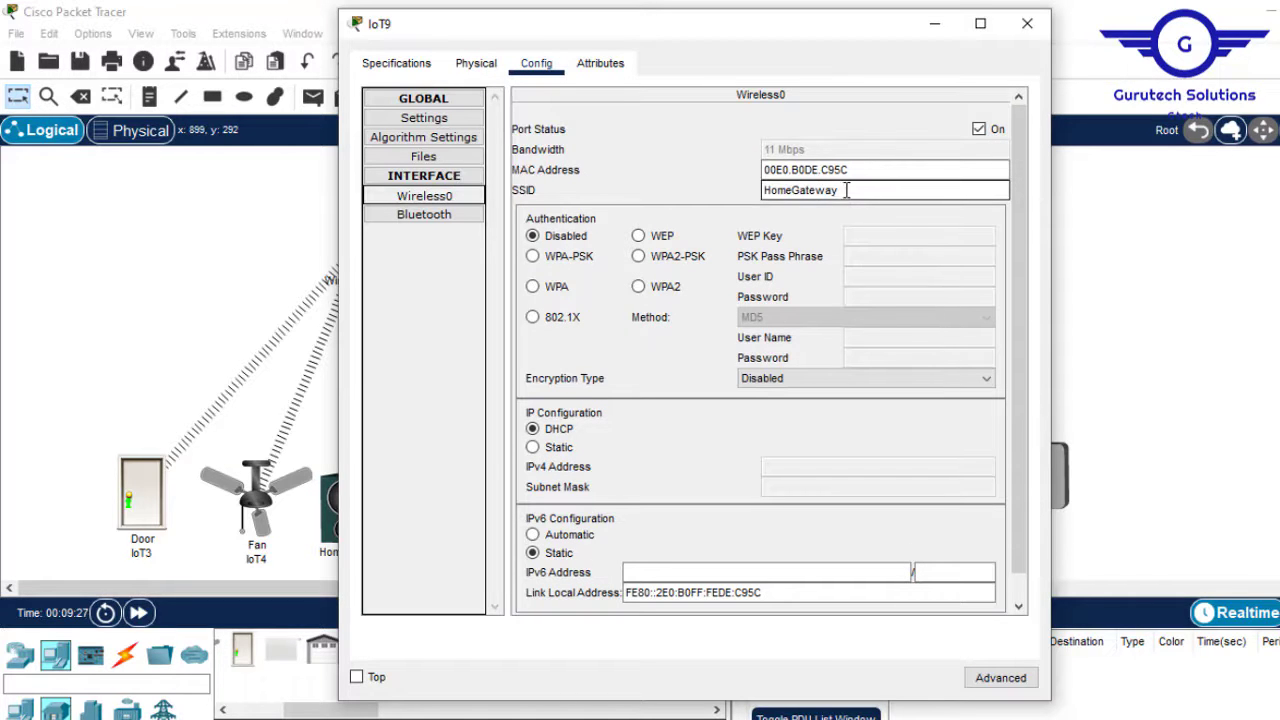
left_click_drag(848, 191, 617, 178)
type("IOT-AP")
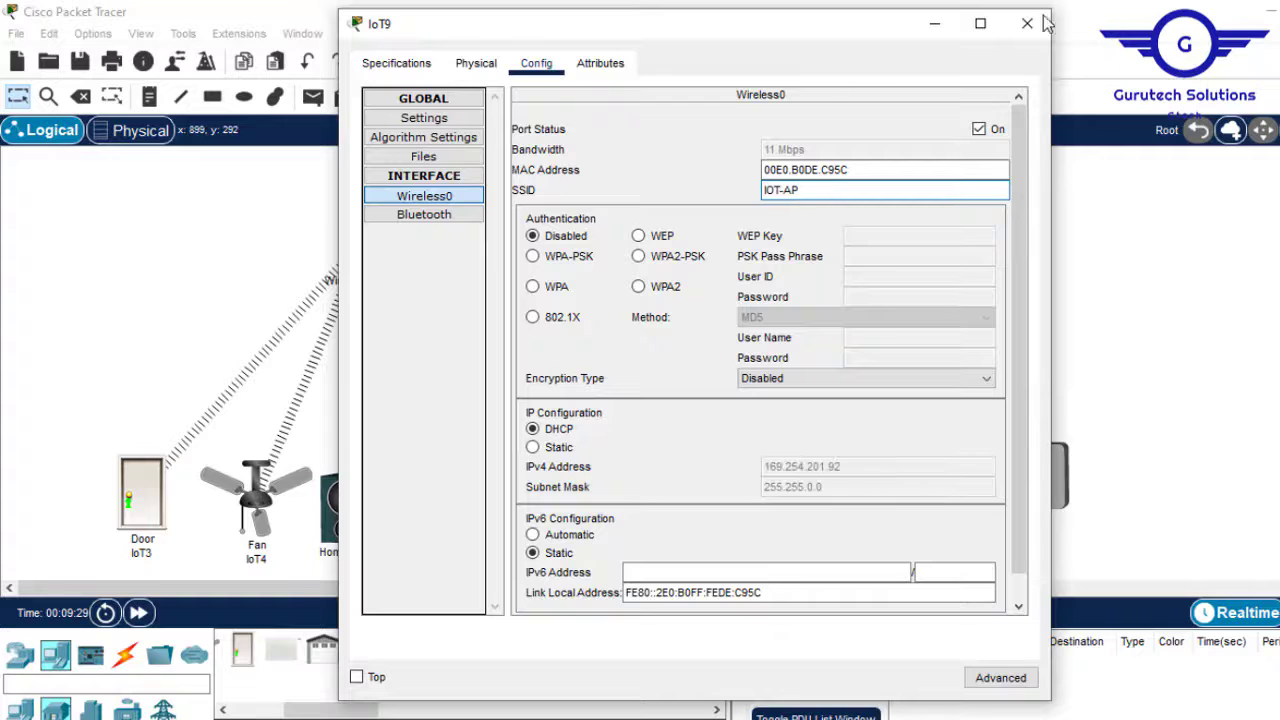
left_click(1040, 24)
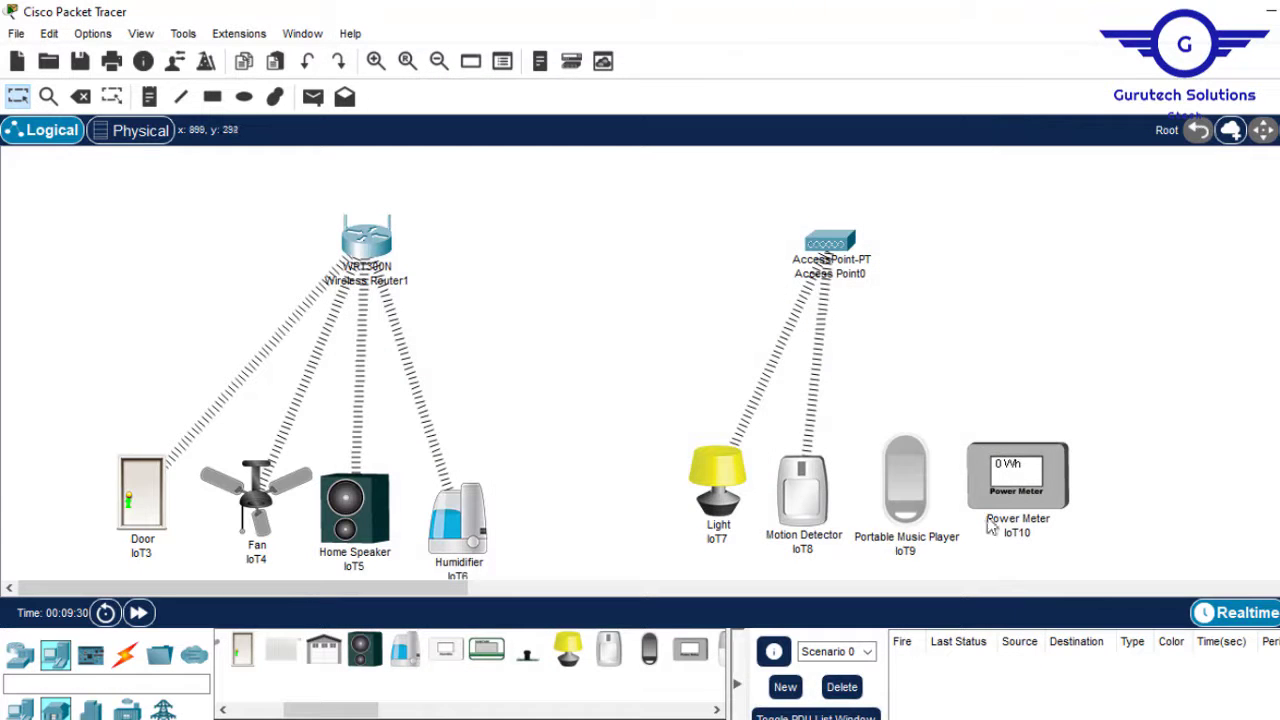
left_click(1035, 490)
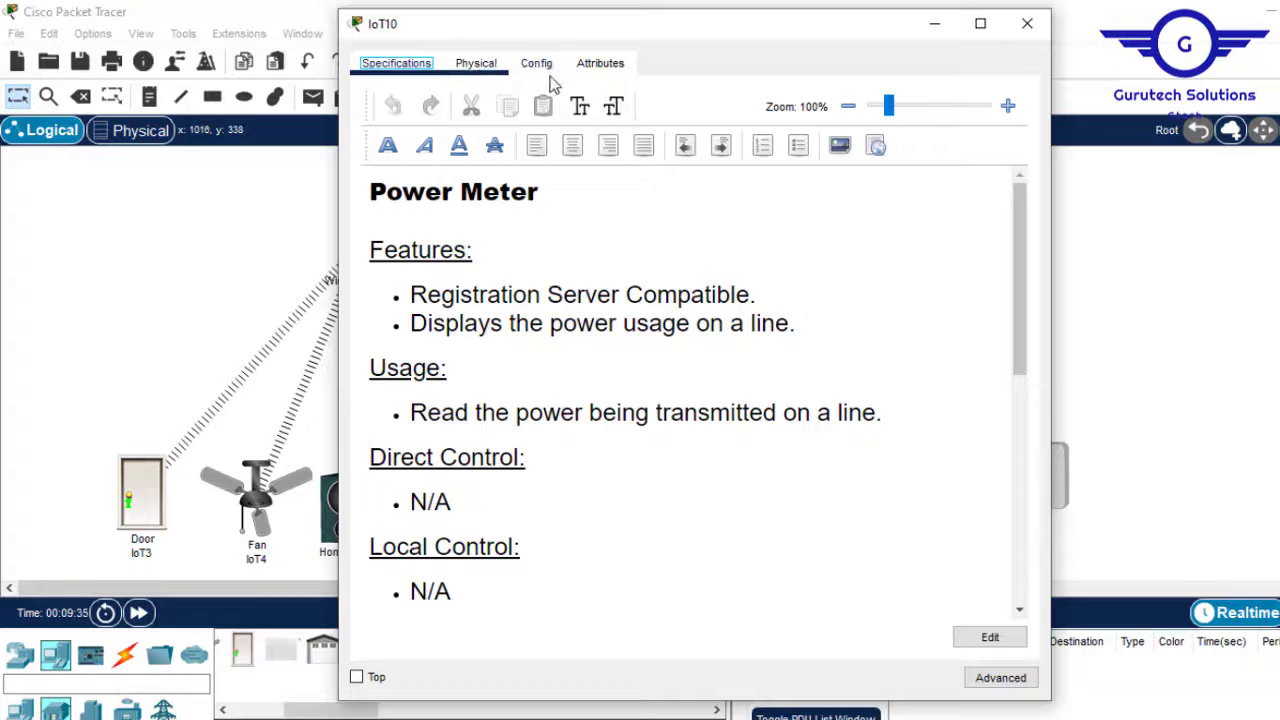
left_click(540, 66)
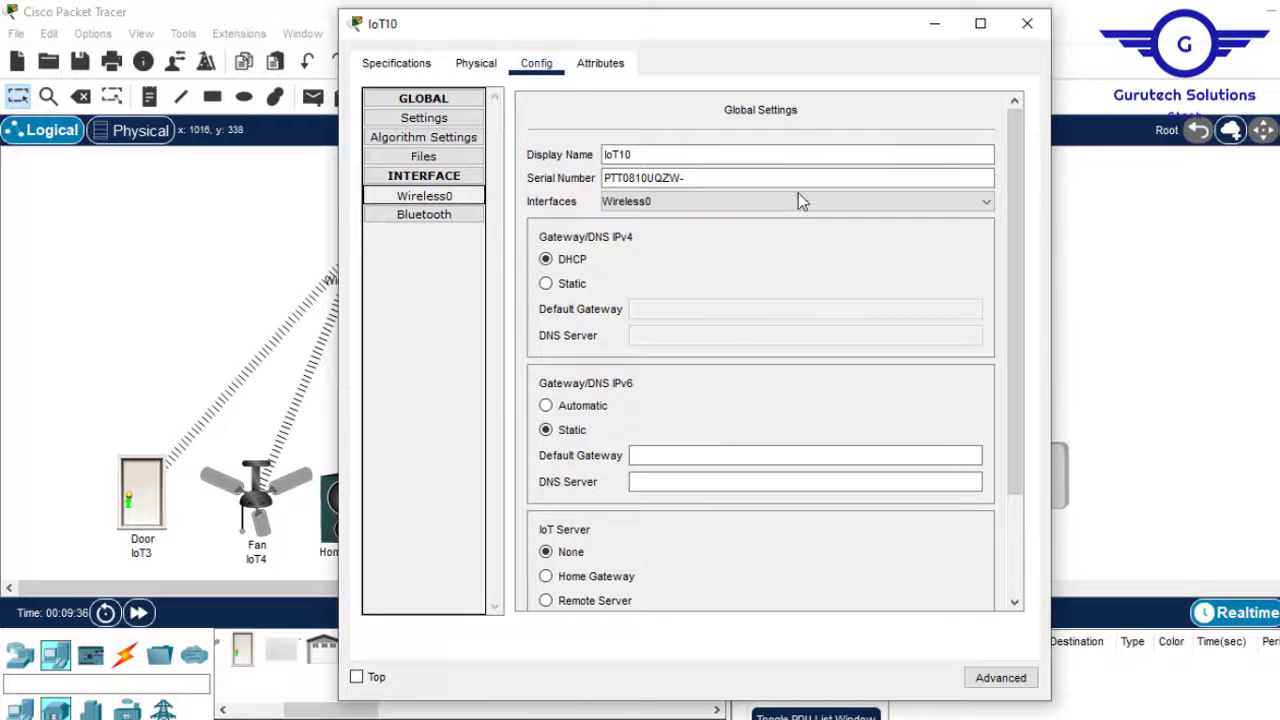
left_click(424, 196)
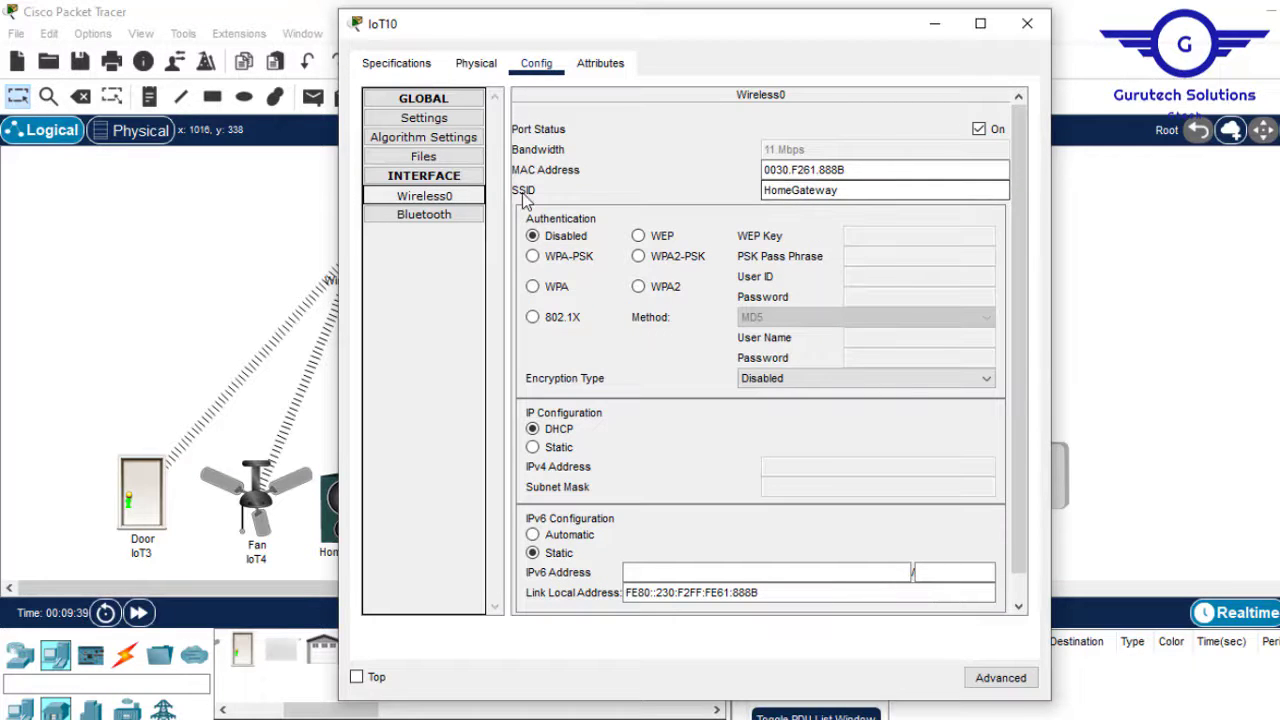
left_click_drag(850, 190, 662, 192)
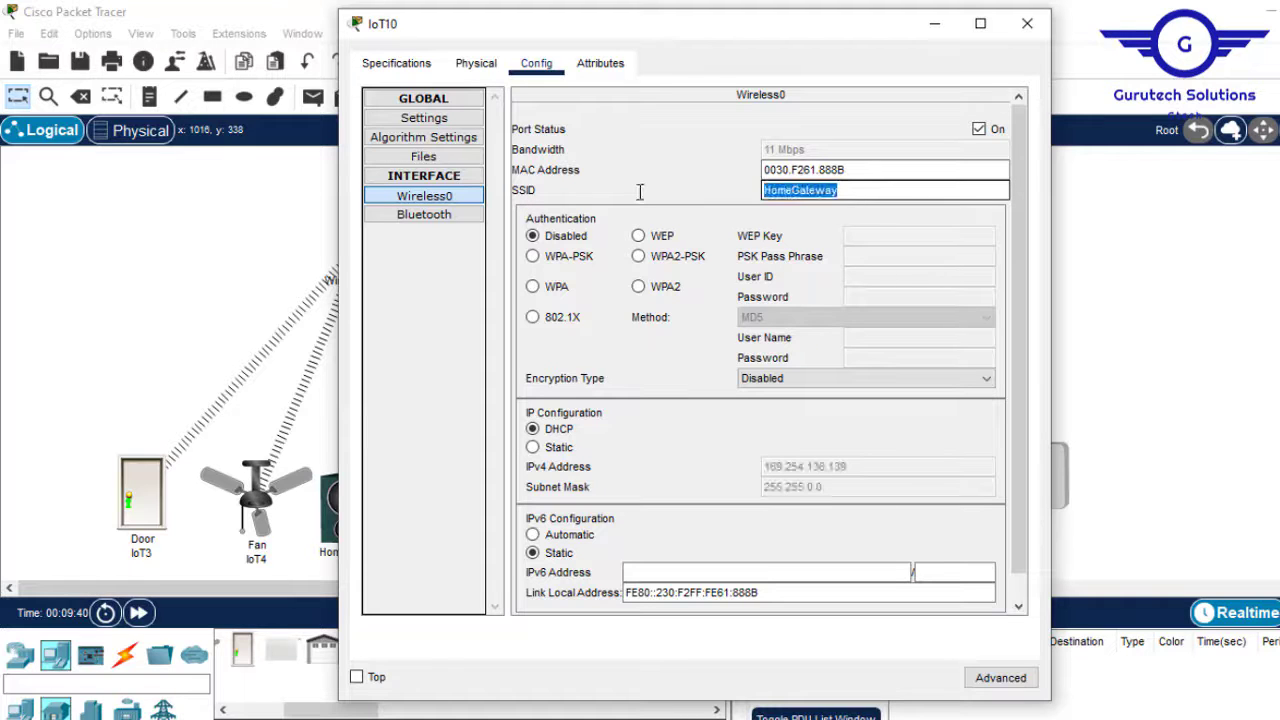
type("IOT-AP")
left_click(1028, 24)
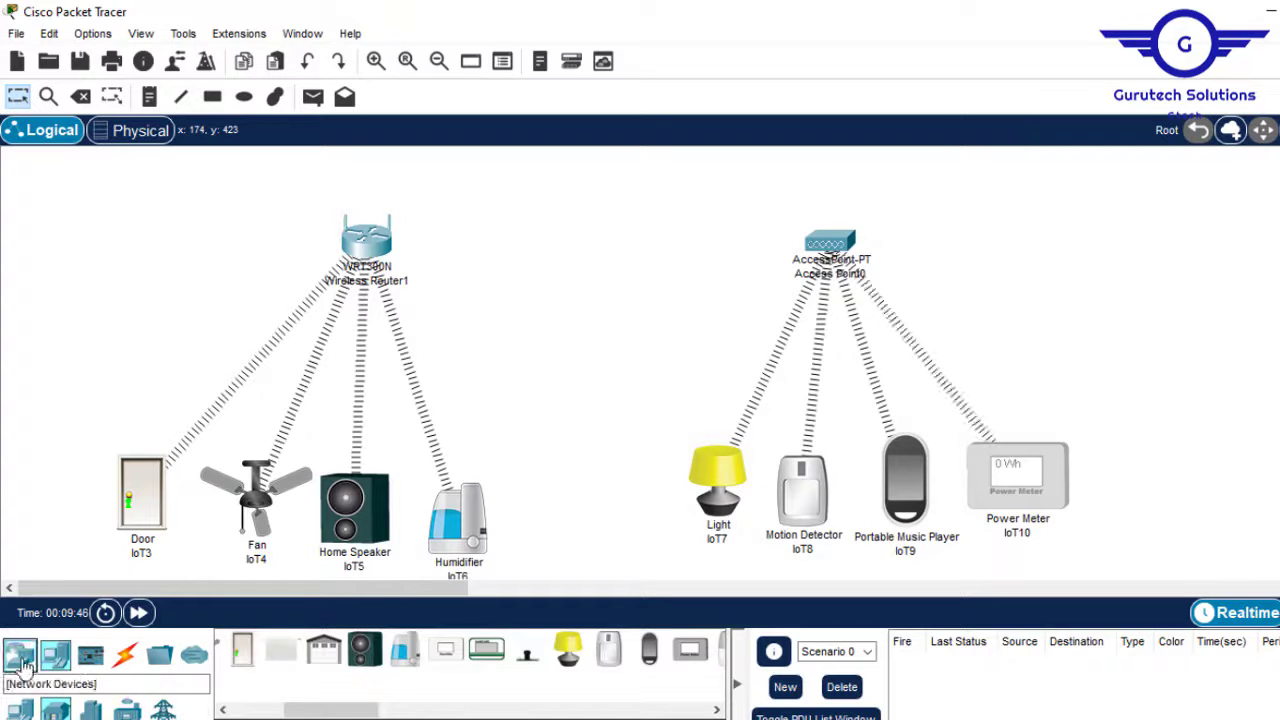
Add two tablets, one beside the router and one right of the access point
left_click(55, 658)
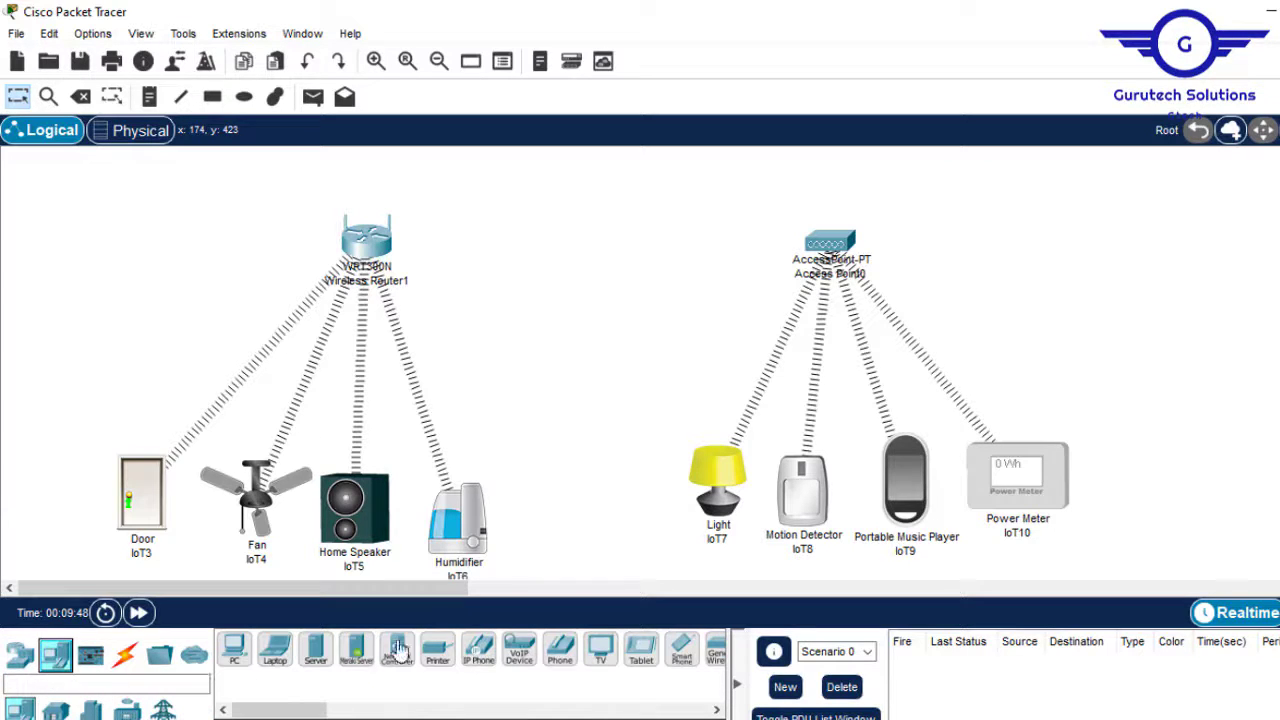
left_click_drag(637, 655, 518, 280)
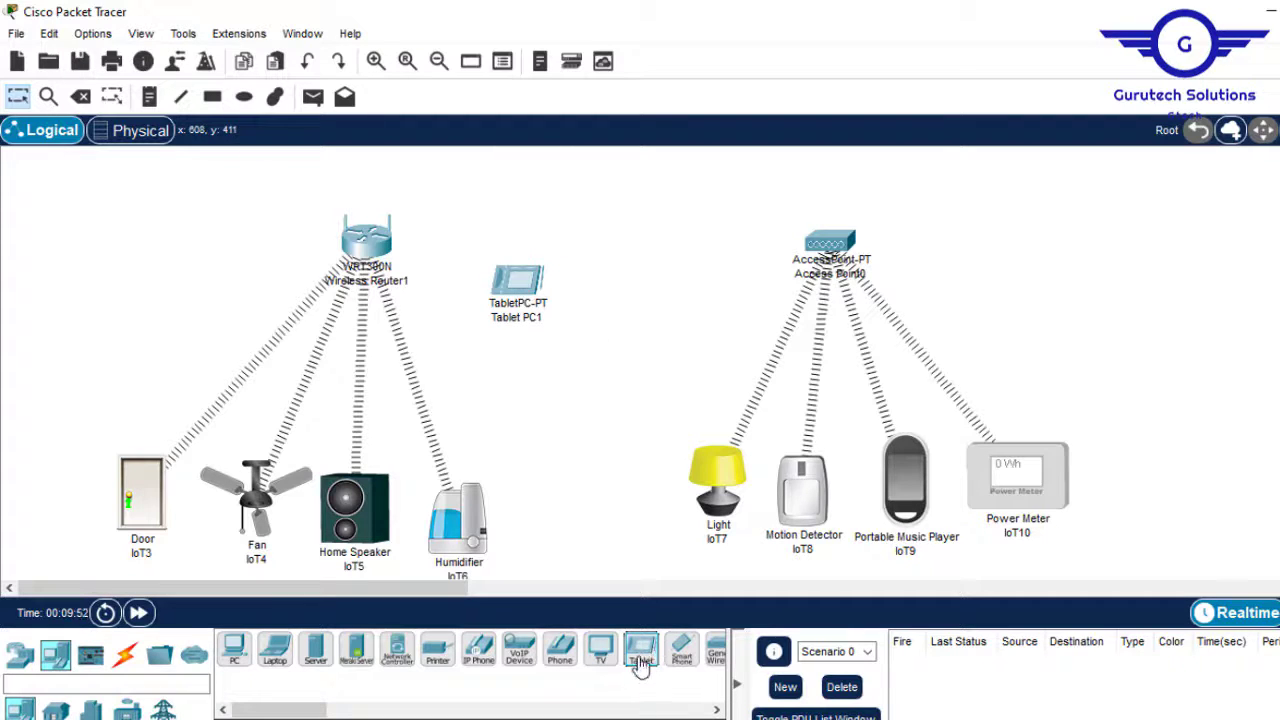
left_click_drag(642, 658, 1068, 256)
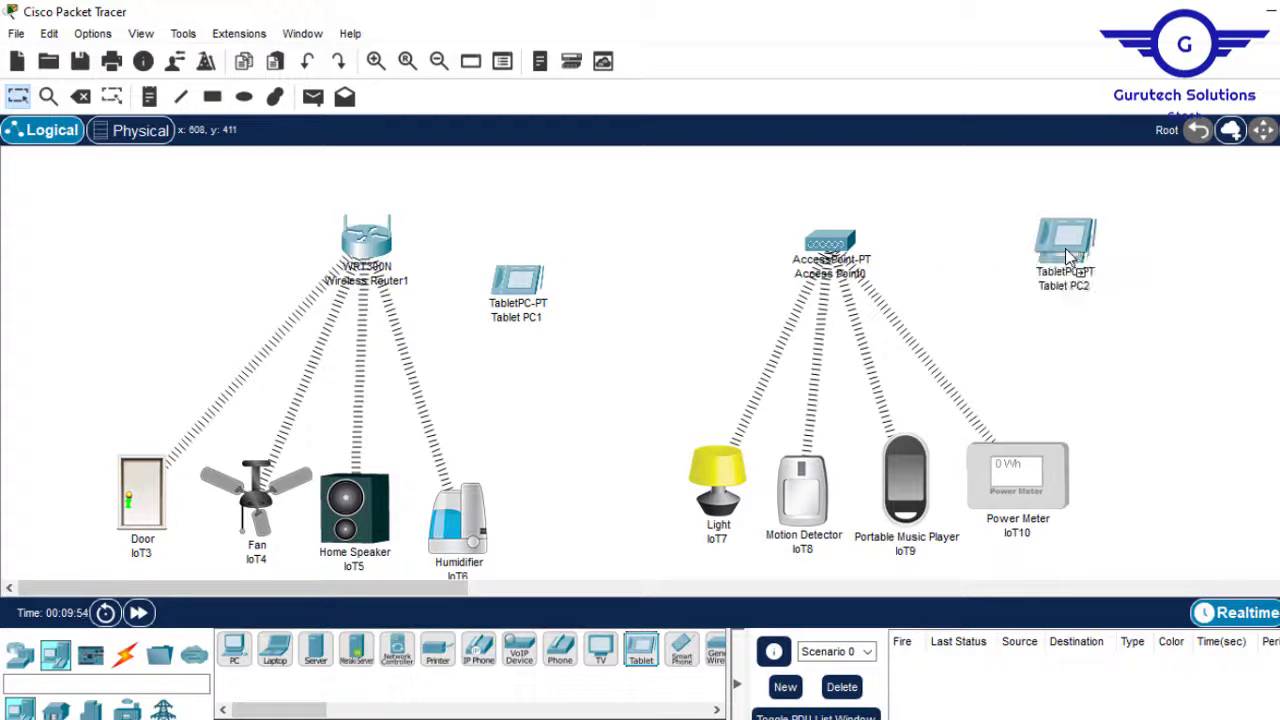
Set Tablet PC1's Wireless0 SSID to IOT-WR so it joins the router
left_click(520, 280)
left_click(443, 63)
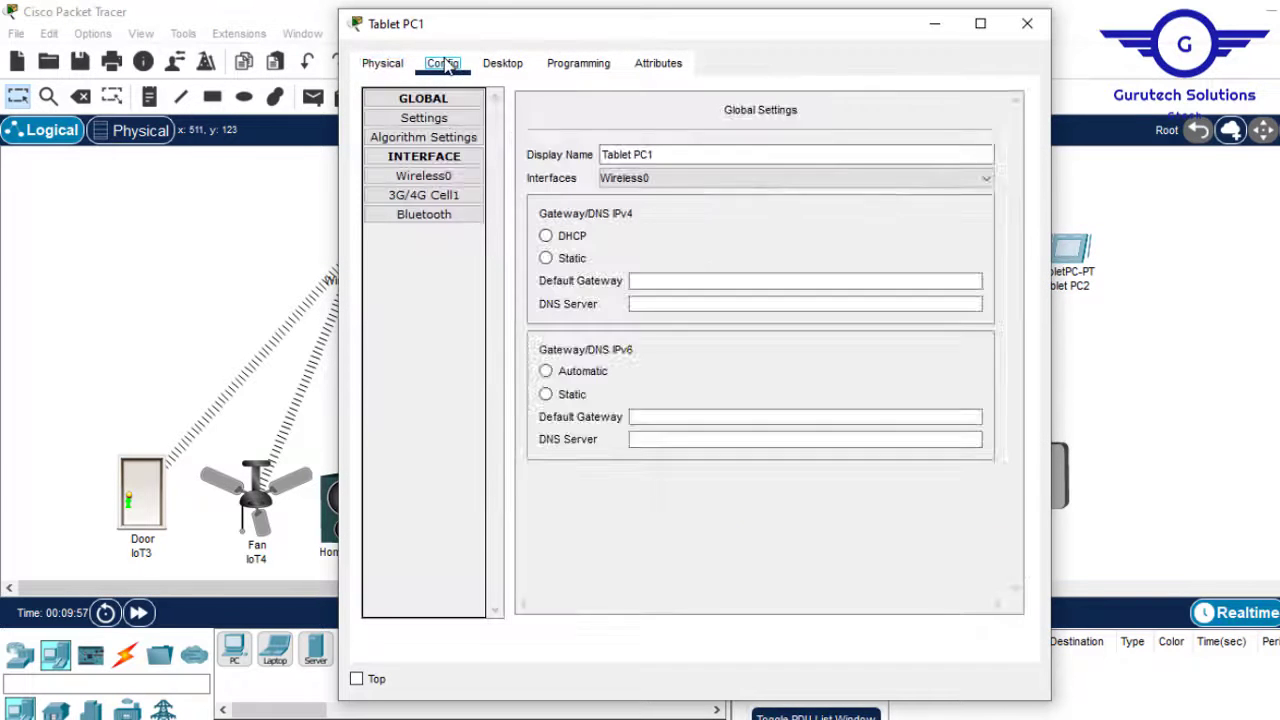
left_click(447, 176)
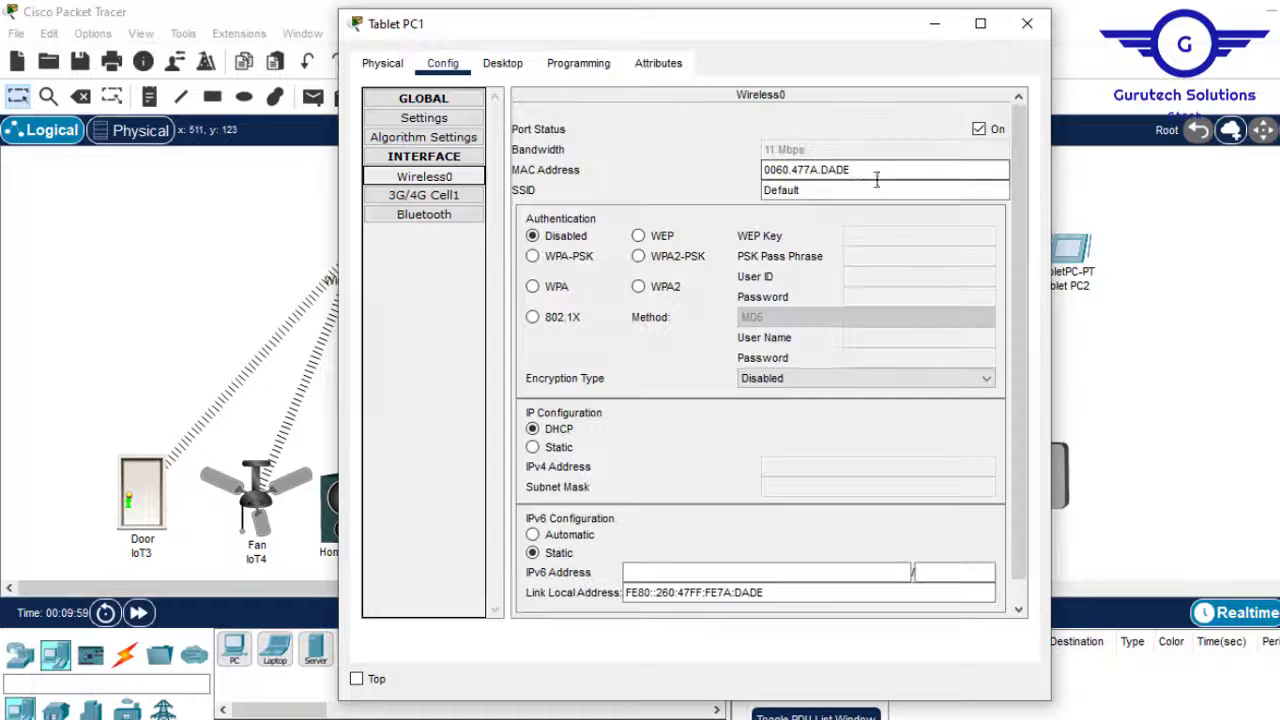
double_click(840, 189)
type("IOT-AP")
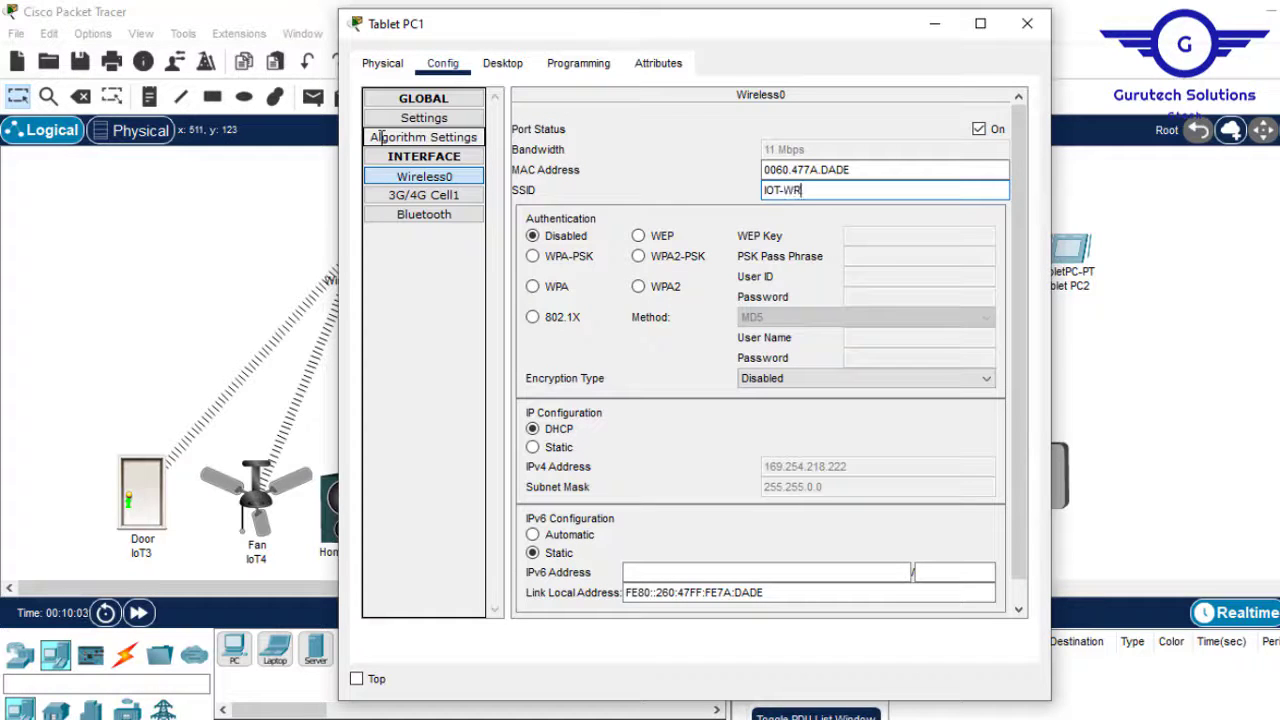
left_click(1027, 23)
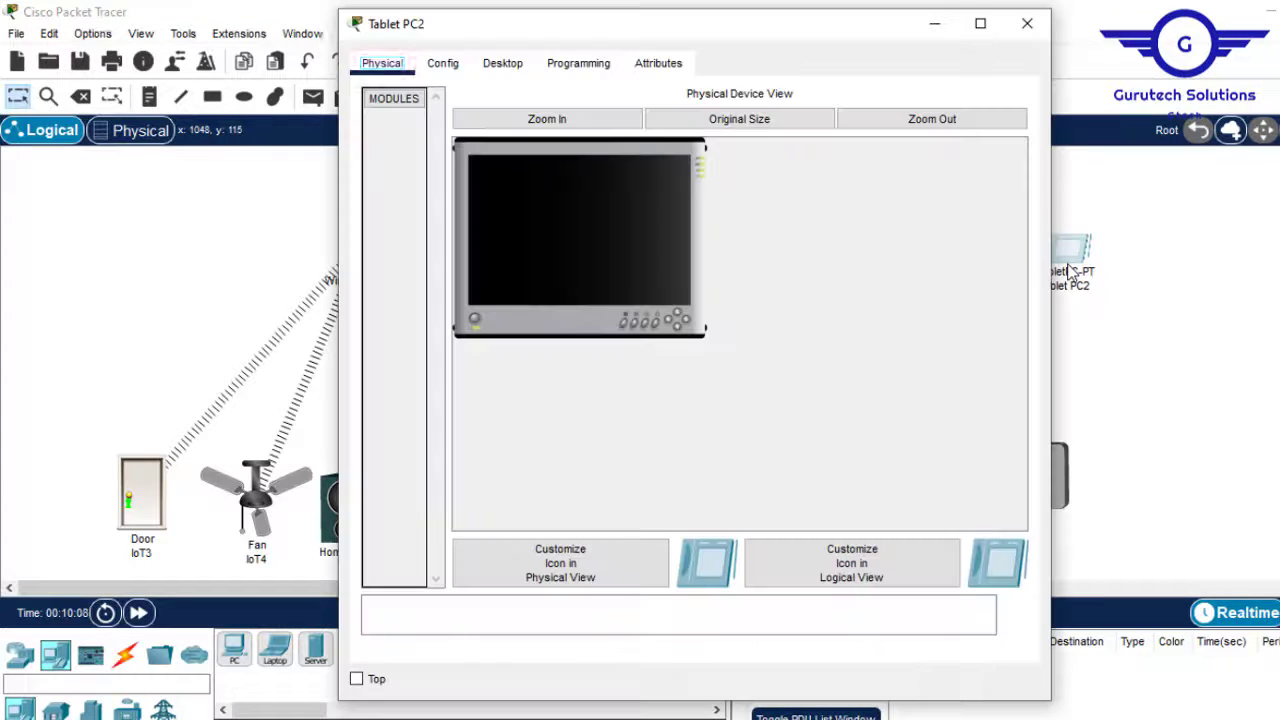
Set Tablet PC2's Wireless0 SSID to IOT-AP so it joins the access point
left_click(1065, 265)
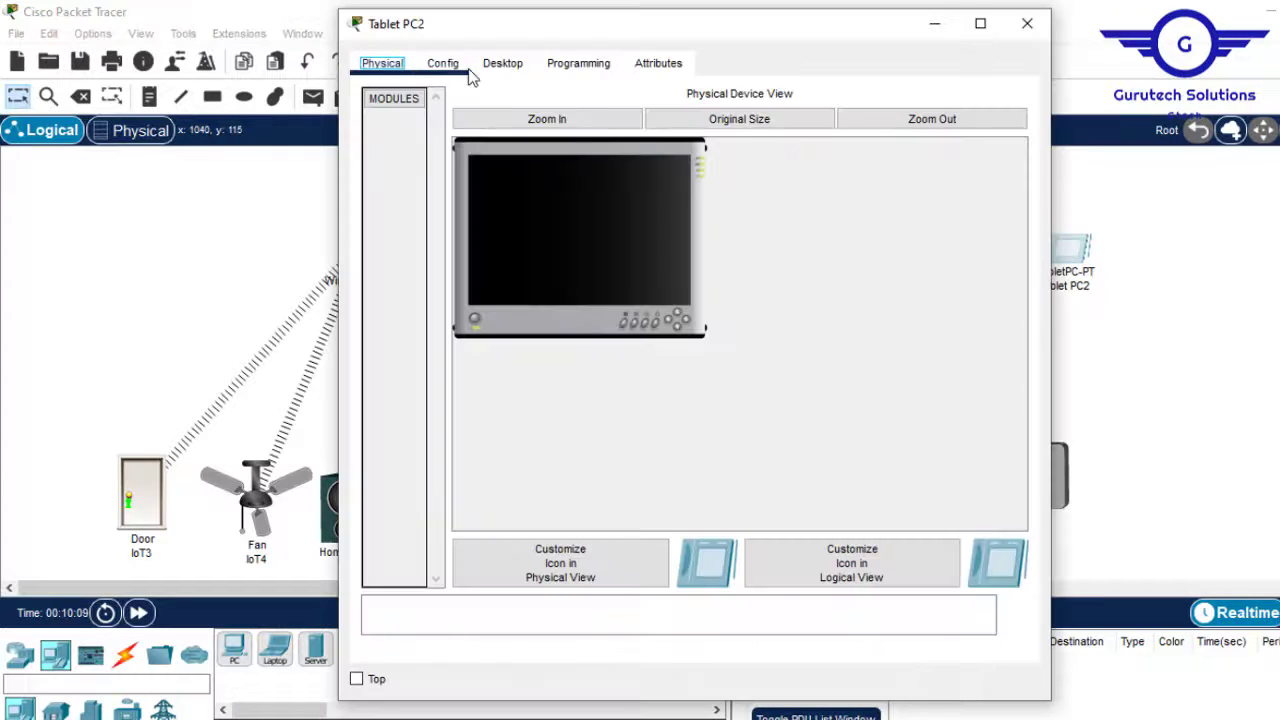
left_click(445, 66)
left_click(450, 177)
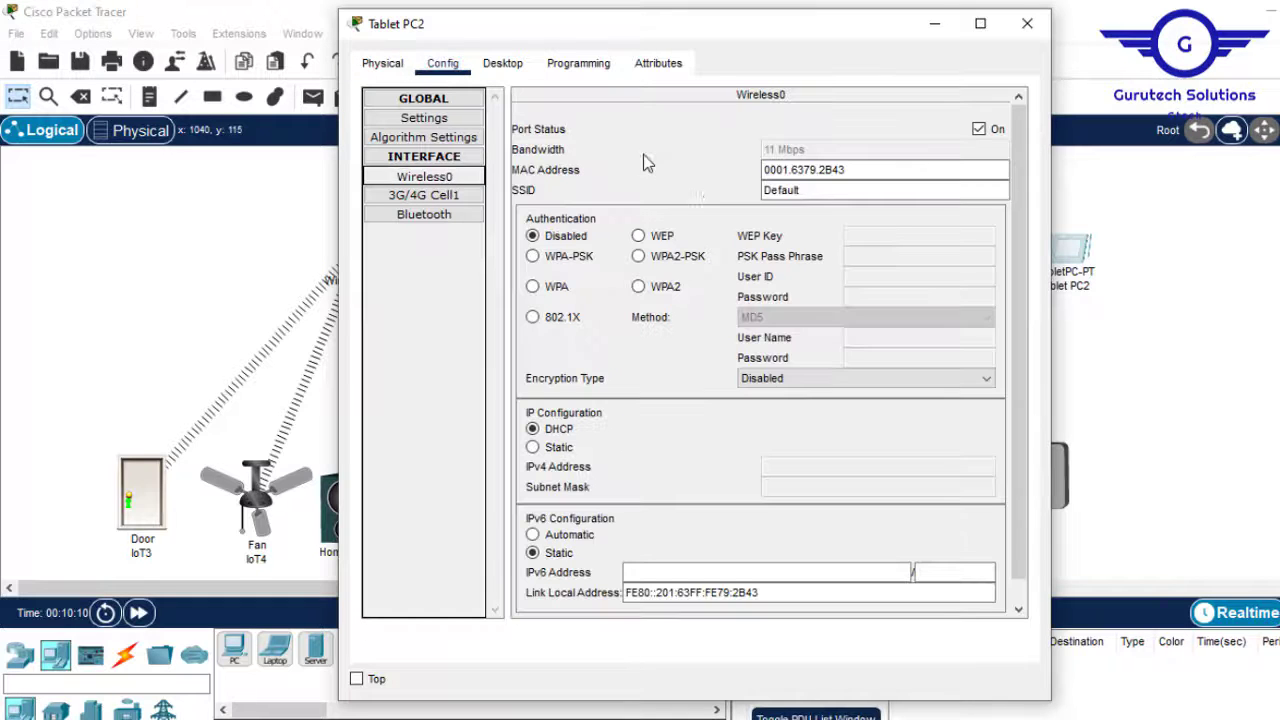
double_click(782, 190)
type("IOT-AP")
left_click(1028, 30)
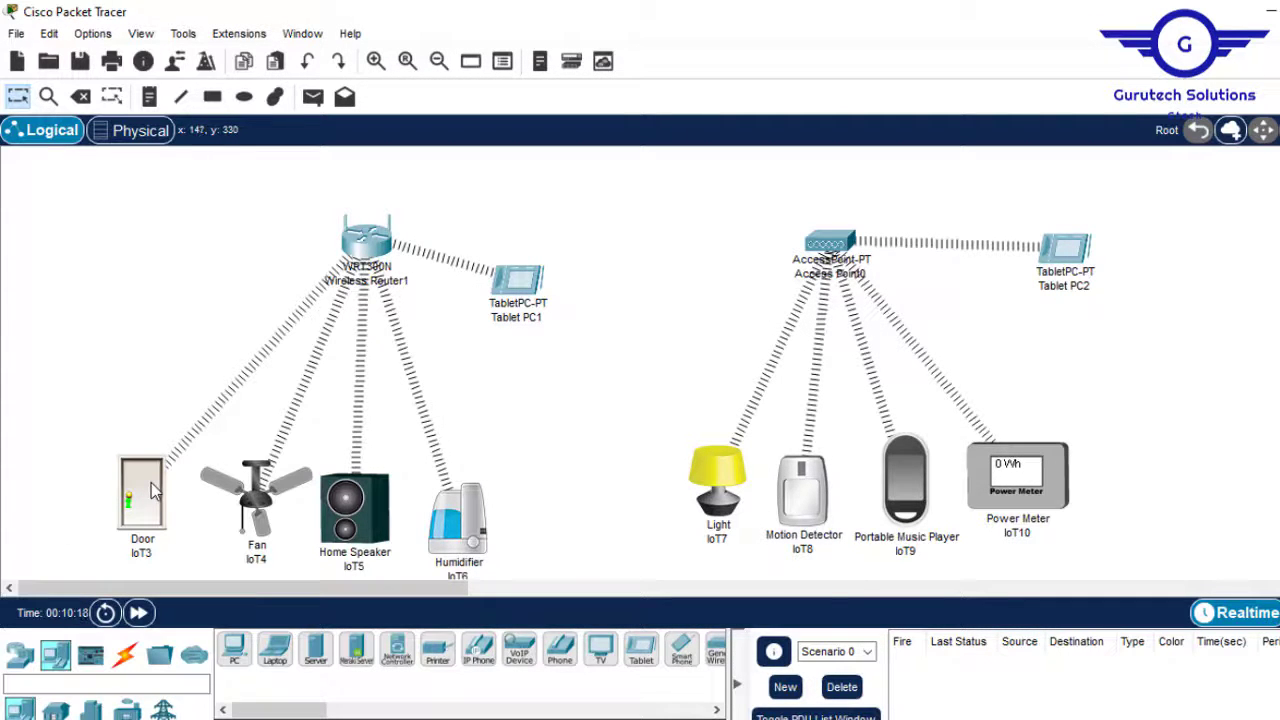
mouse_move(153, 490)
mouse_move(257, 512)
mouse_move(522, 290)
mouse_move(338, 258)
mouse_move(730, 497)
mouse_move(738, 470)
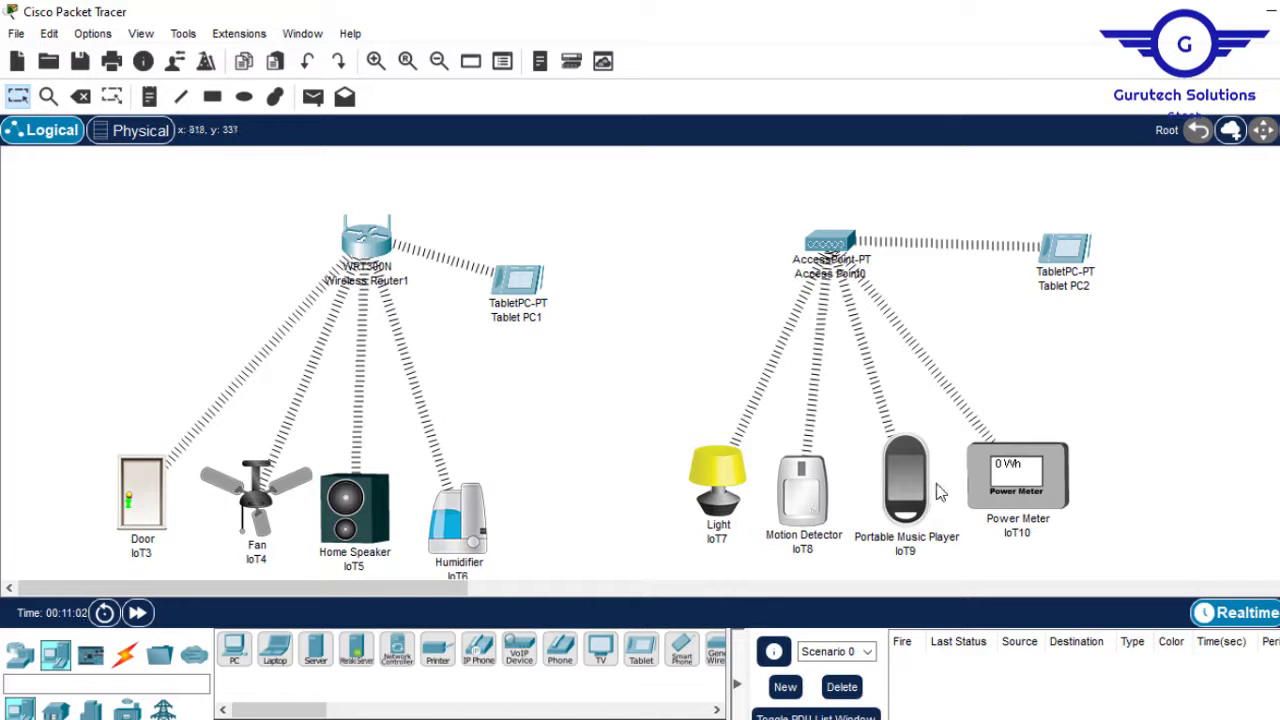
Toggle the Door IoT3 device, review its IoT Server settings, then close the window
mouse_move(1050, 482)
left_click(148, 511, "alt")
left_click(148, 511)
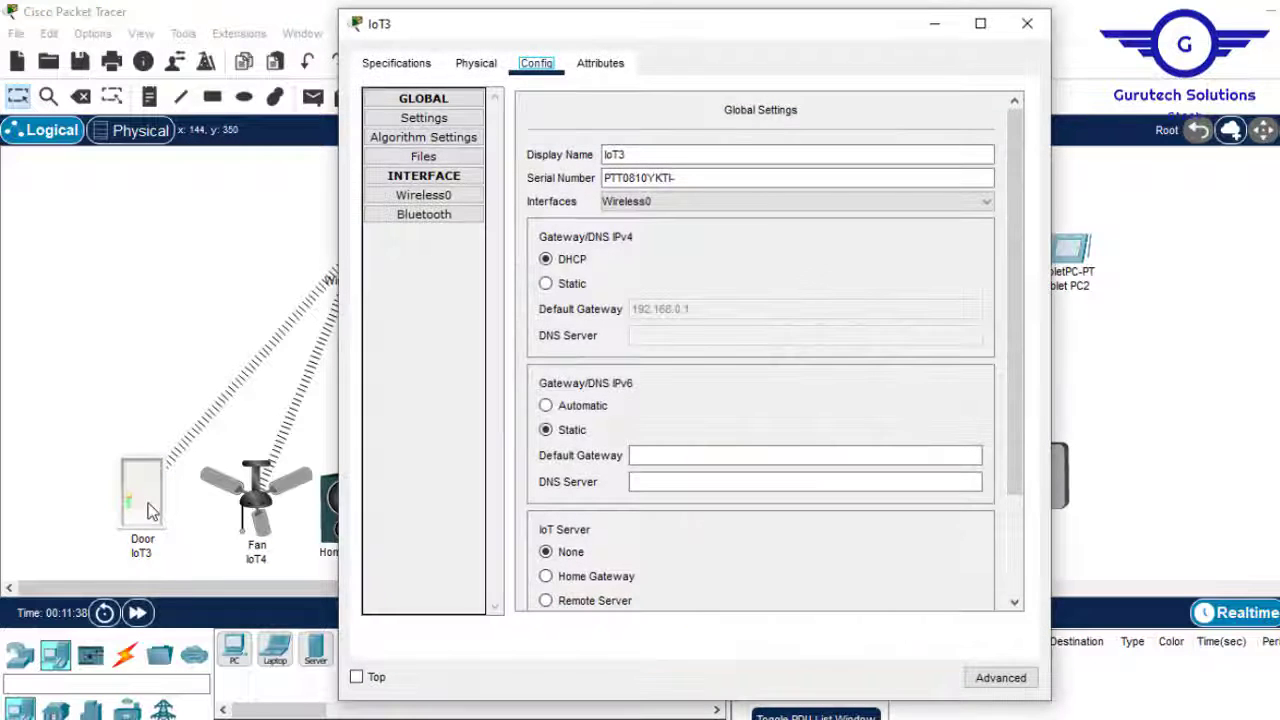
left_click(1010, 548)
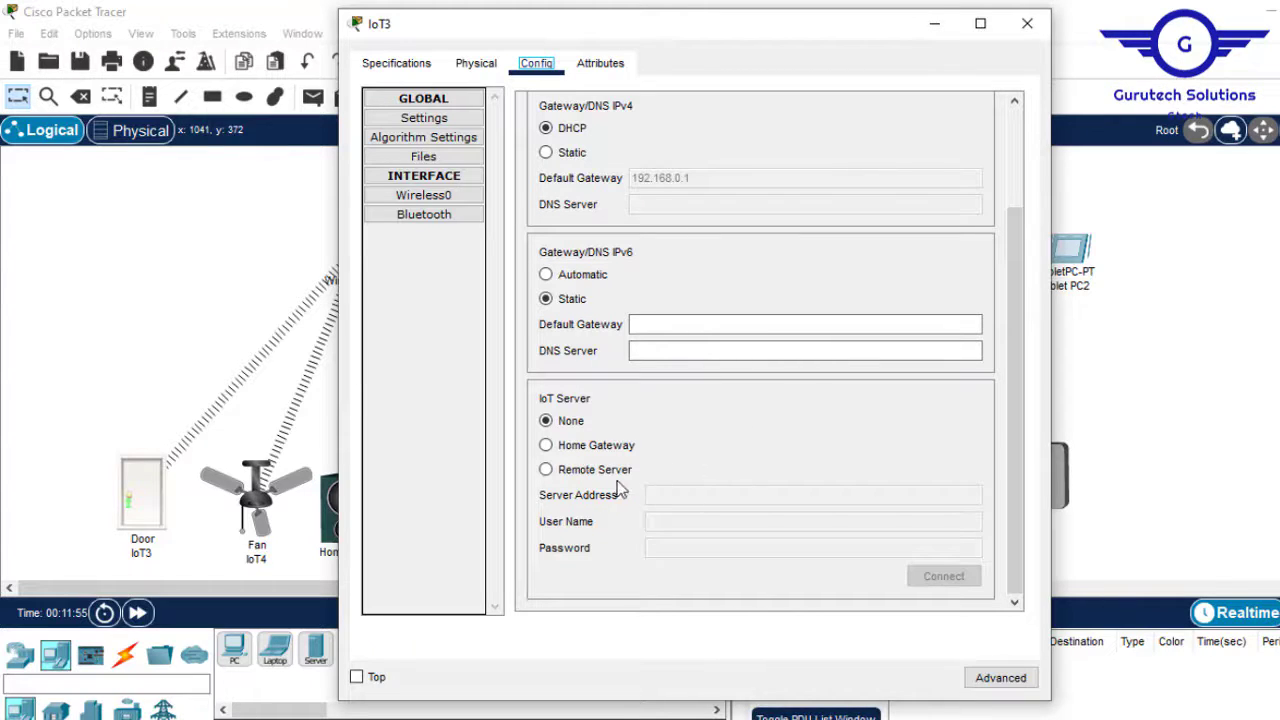
left_click(937, 20)
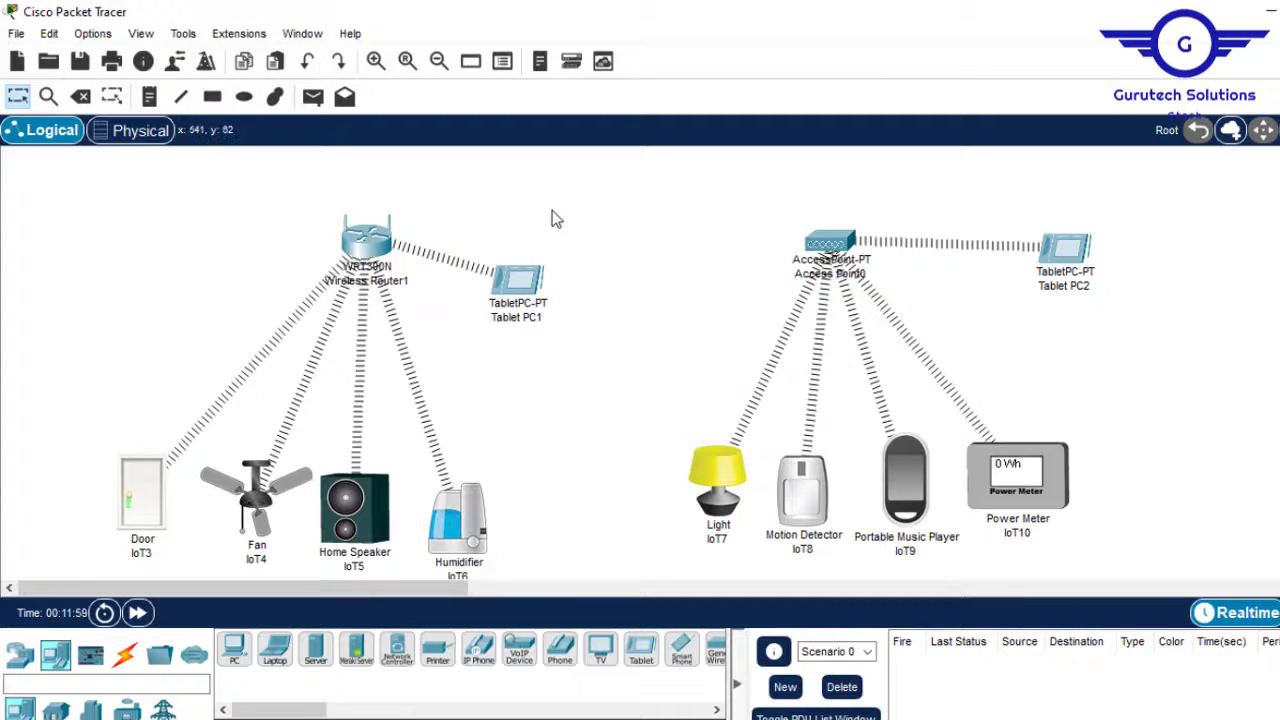